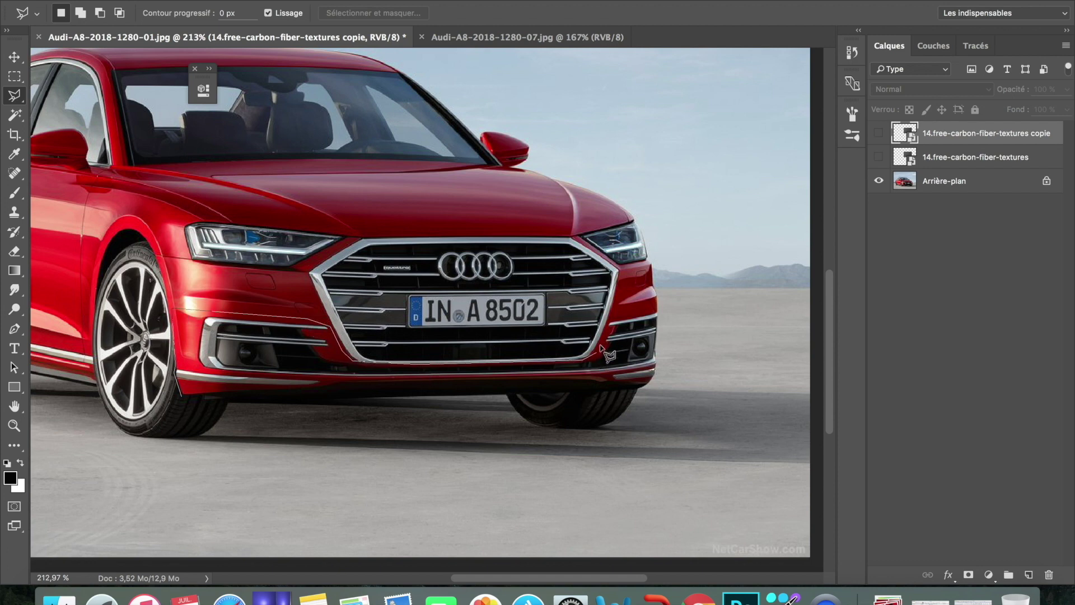
Open the context menu on the traced lower-front-bumper selection on the Arrière-plan layer.
right_click(288, 305)
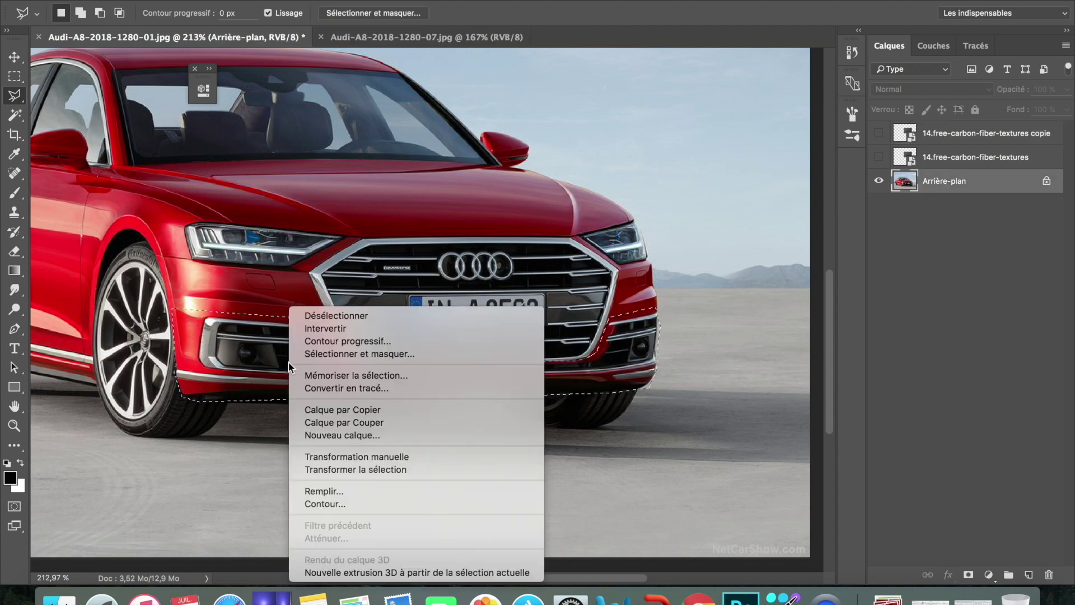
Copy the bumper selection to new layer Calque 1 and commit its transform unchanged.
left_click(389, 411)
key("ctrl+t")
left_click_drag(416, 402, 420, 420)
key("ctrl+z")
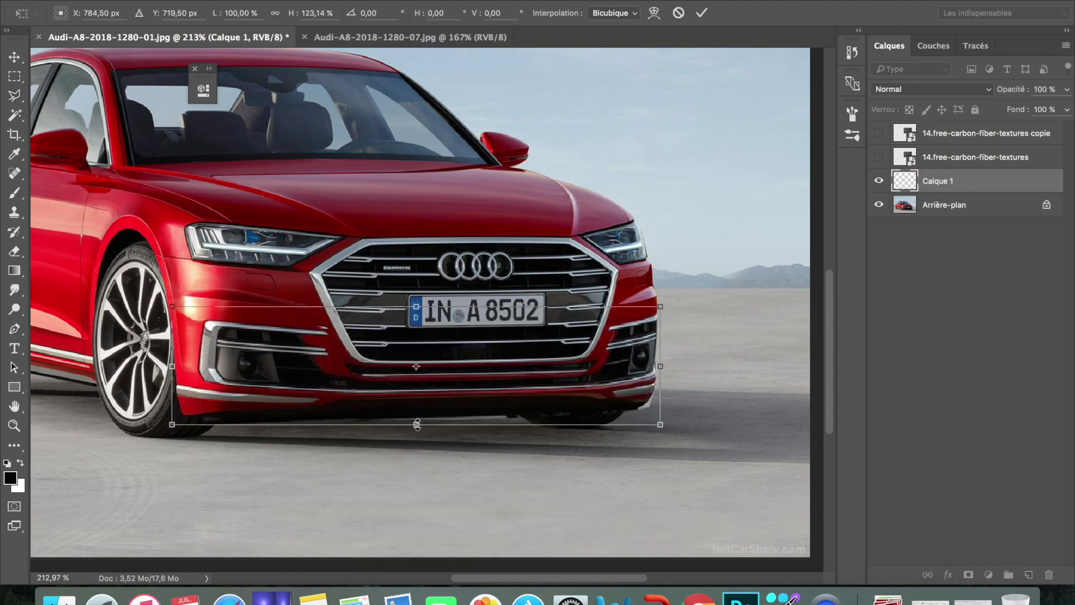
scroll(451, 335, "down", 3)
scroll(451, 334, "up", 5)
key("Return")
scroll(452, 334, "down", 5)
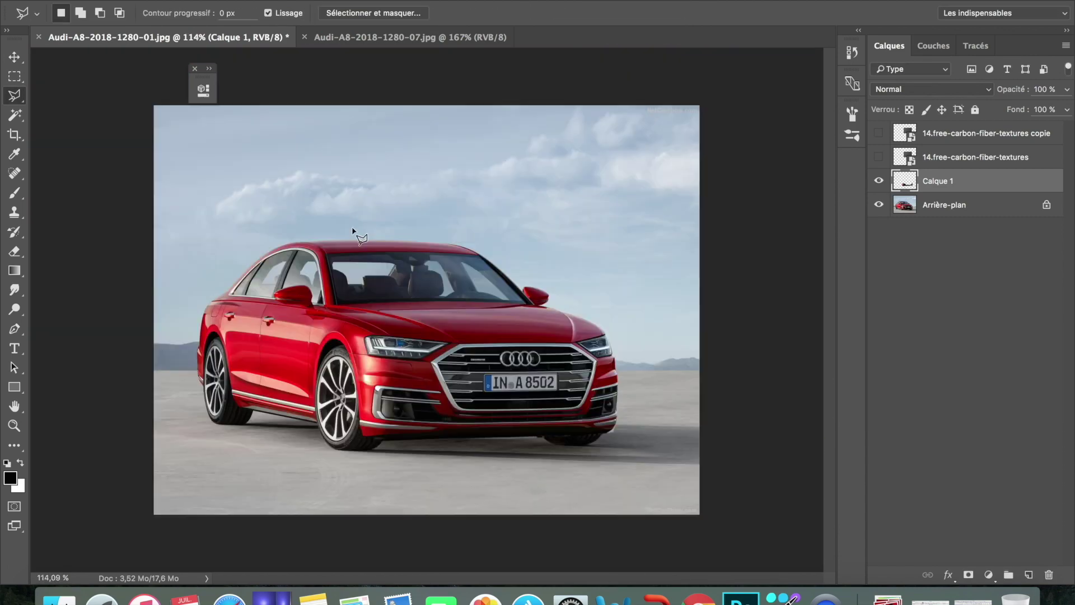
scroll(444, 355, "up", 3)
scroll(348, 355, "up", 3)
Add an empty Calque 2 layer and try brushing below the grille, dismissing the layer warning.
left_click(1027, 574)
key("b")
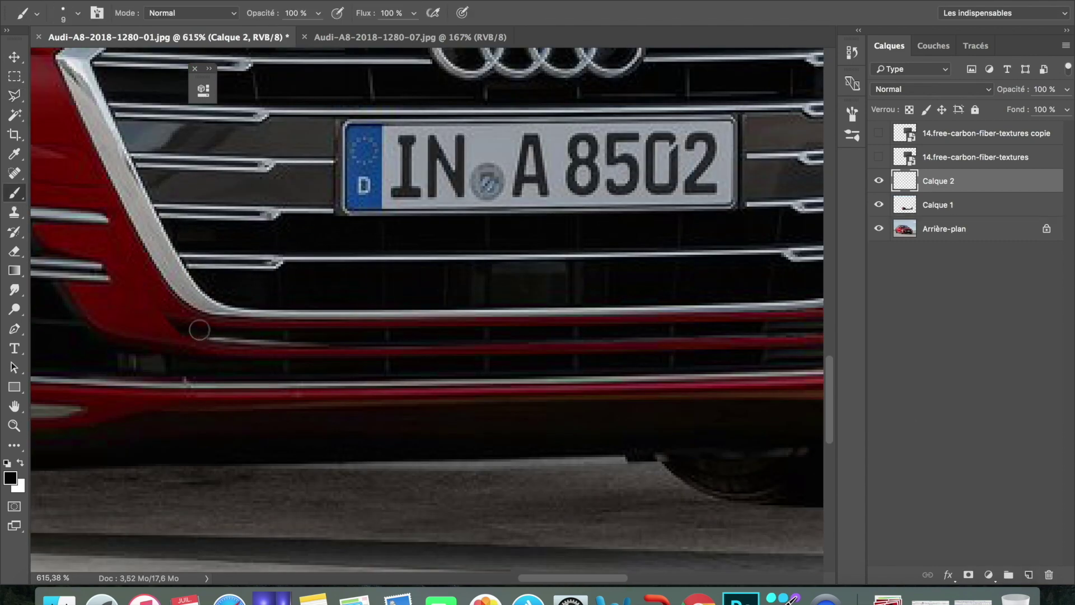
left_click(297, 344)
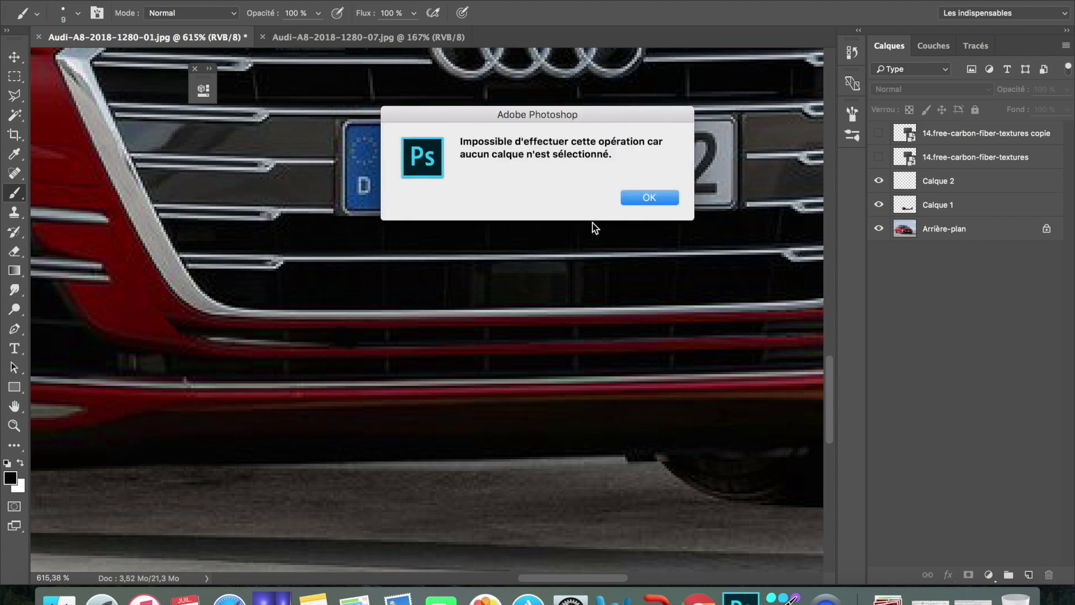
left_click(648, 198)
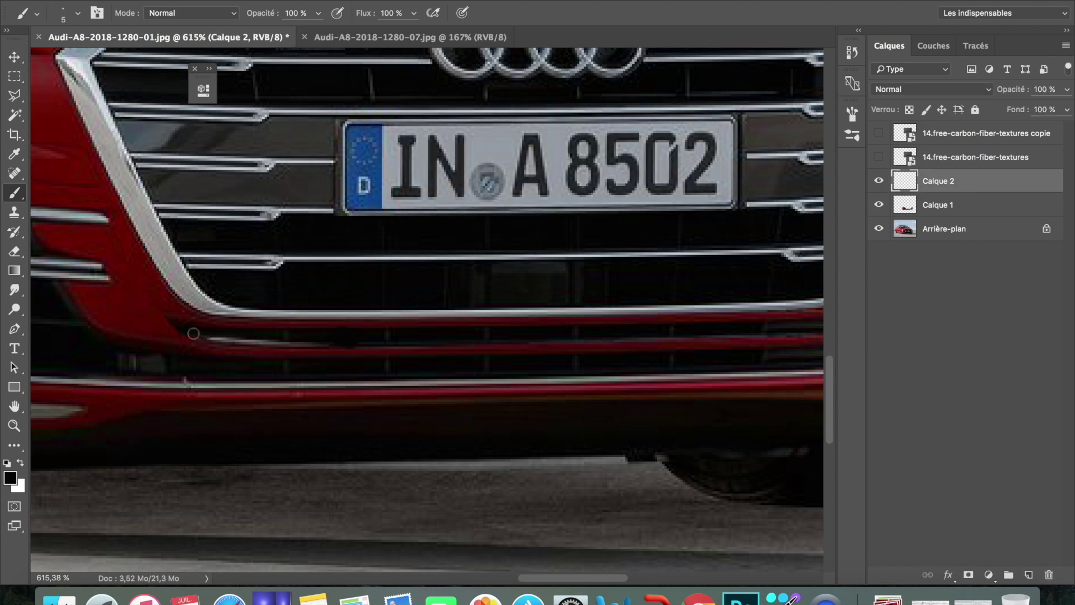
left_click_drag(358, 341, 203, 340)
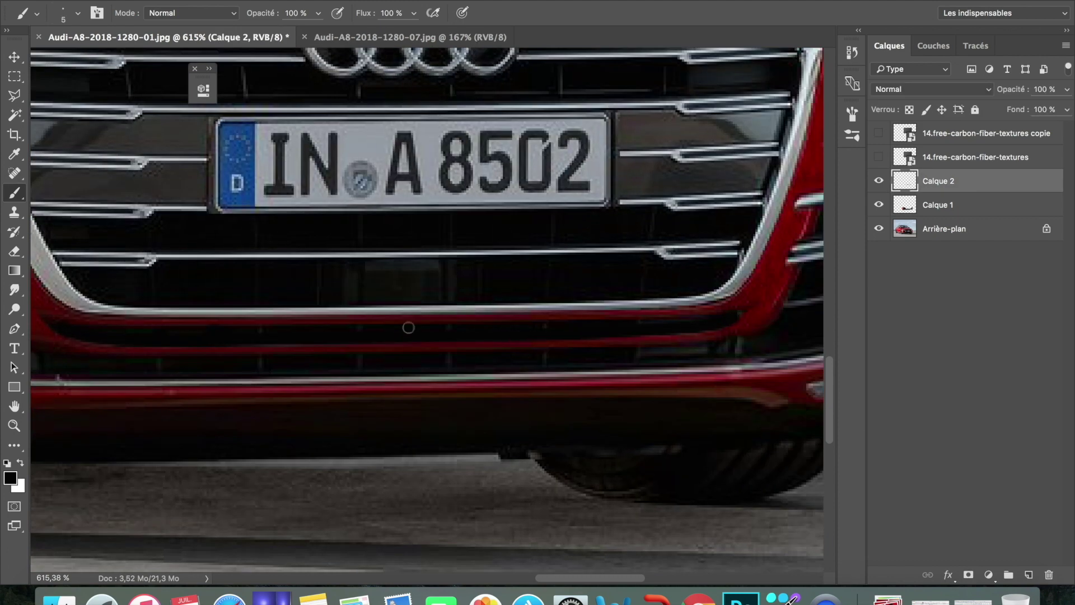
scroll(85, 342, "down", 10)
scroll(116, 229, "up", 10)
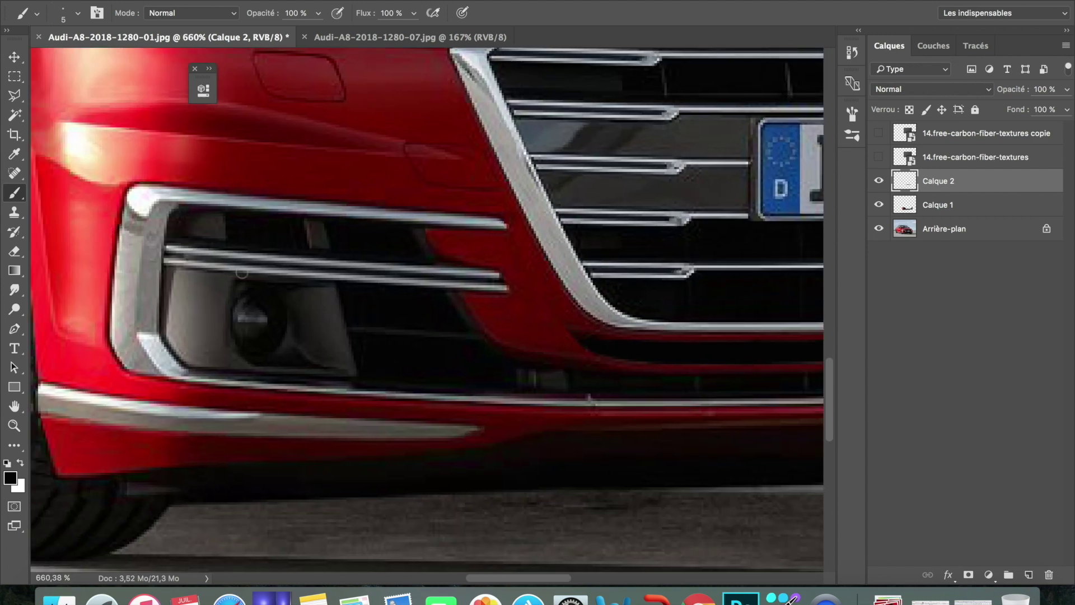
Switch to the Polygonal Lasso and make Calque 1 the active layer.
left_click(13, 96)
scroll(571, 392, "down", 3)
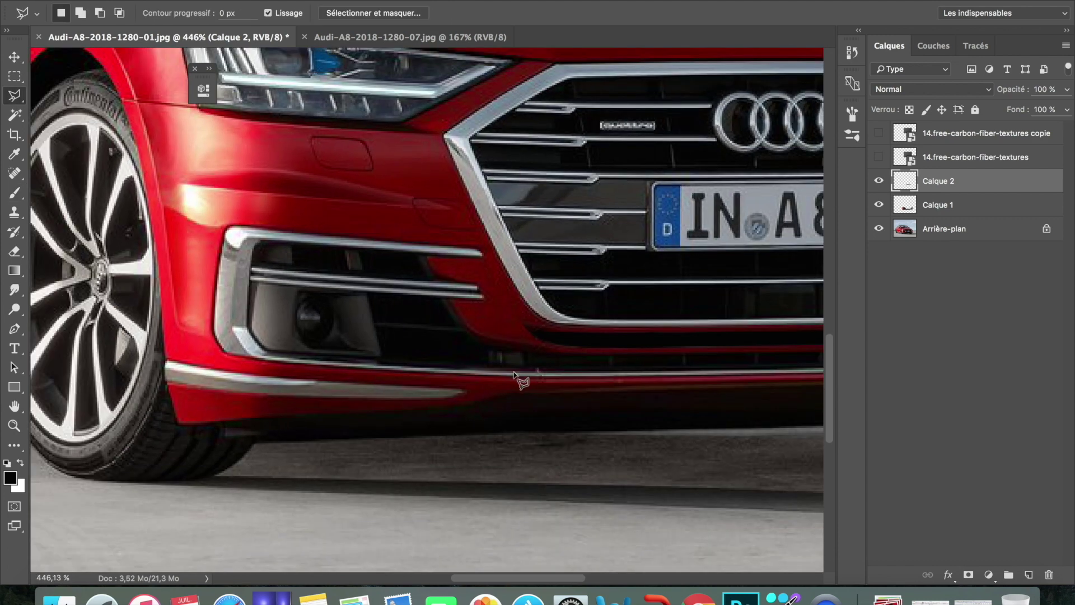
left_click(924, 205)
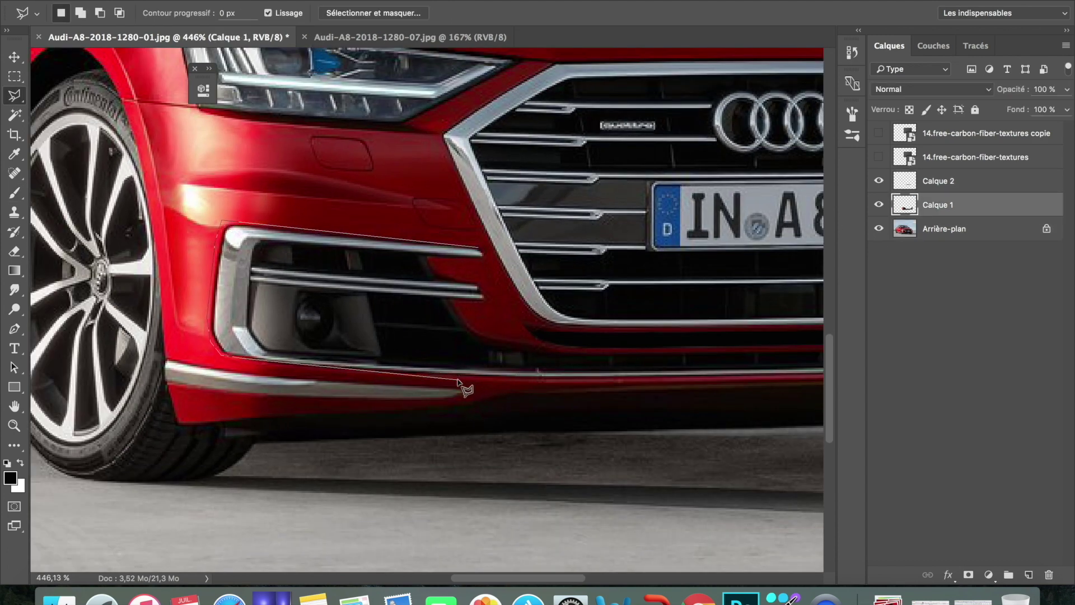
Copy the selection to Calque 3, then stretch it down and distort its corners over the lower bumper.
key("ctrl+j")
key("ctrl+t")
left_click_drag(364, 379, 363, 401)
left_click_drag(206, 401, 217, 392)
left_click_drag(523, 220, 462, 216)
key("Return")
Sample tan, dark and grey-green colours from the photo for painting the trim strip.
key("l")
key("e")
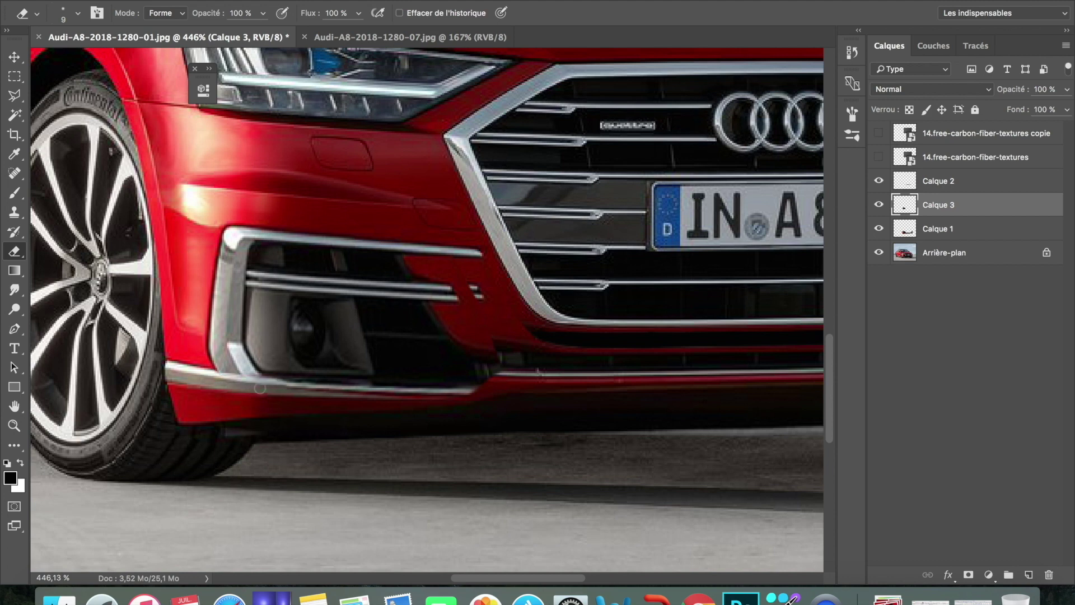
key("b")
left_click(435, 382, "alt")
scroll(444, 398, "up", 4)
left_click(326, 381, "alt")
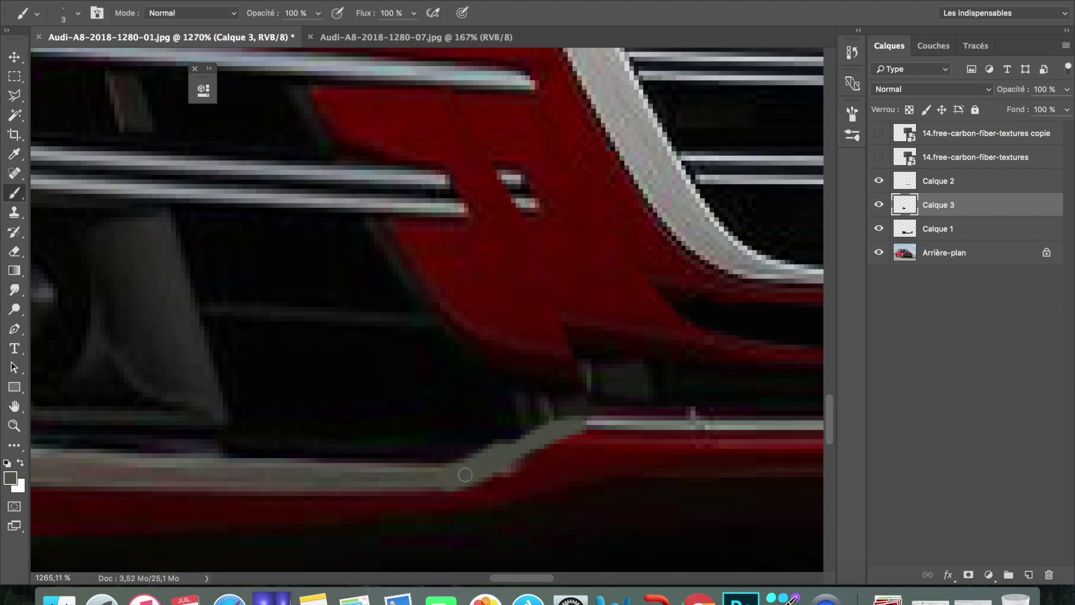
left_click(635, 358, "alt")
scroll(430, 520, "down", 9)
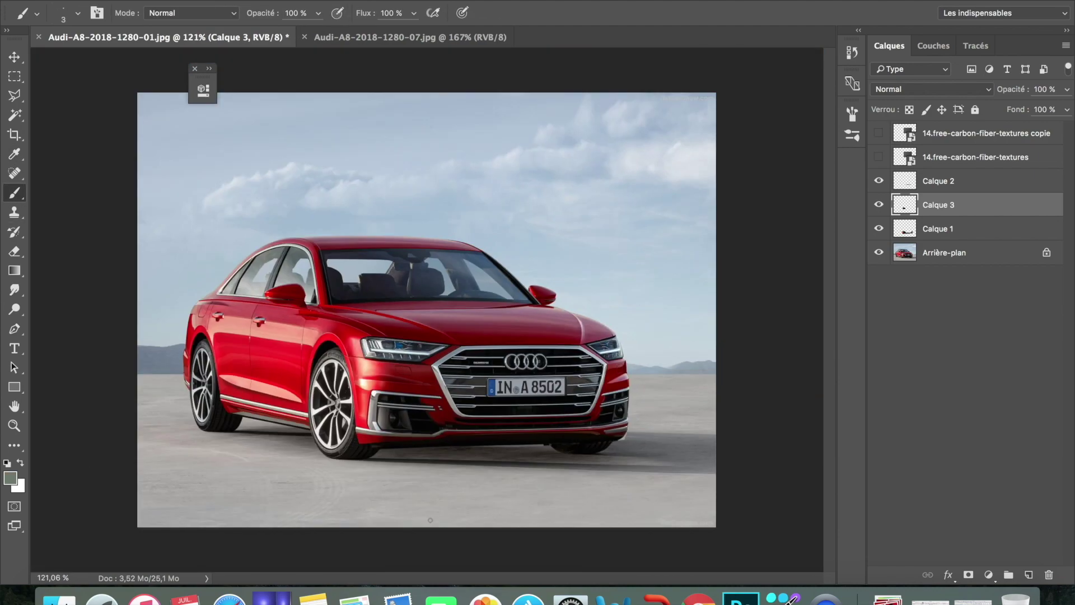
scroll(450, 426, "up", 3)
scroll(450, 425, "up", 4)
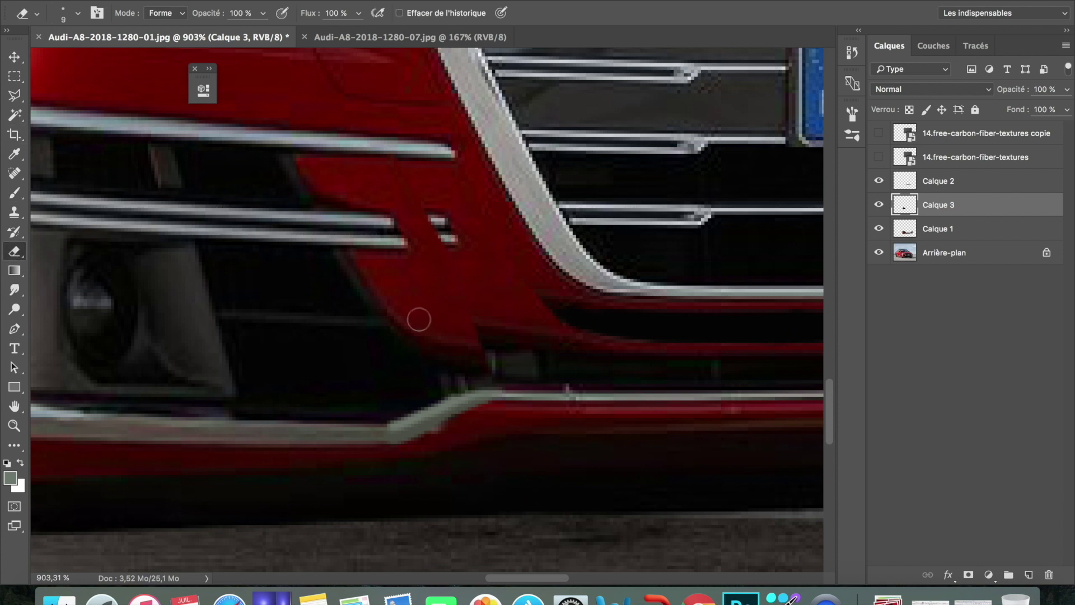
Erase leftover red from the bumper up to the intake bars with a larger eraser.
key("bracketright")
key("bracketright")
left_click_drag(473, 343, 390, 222)
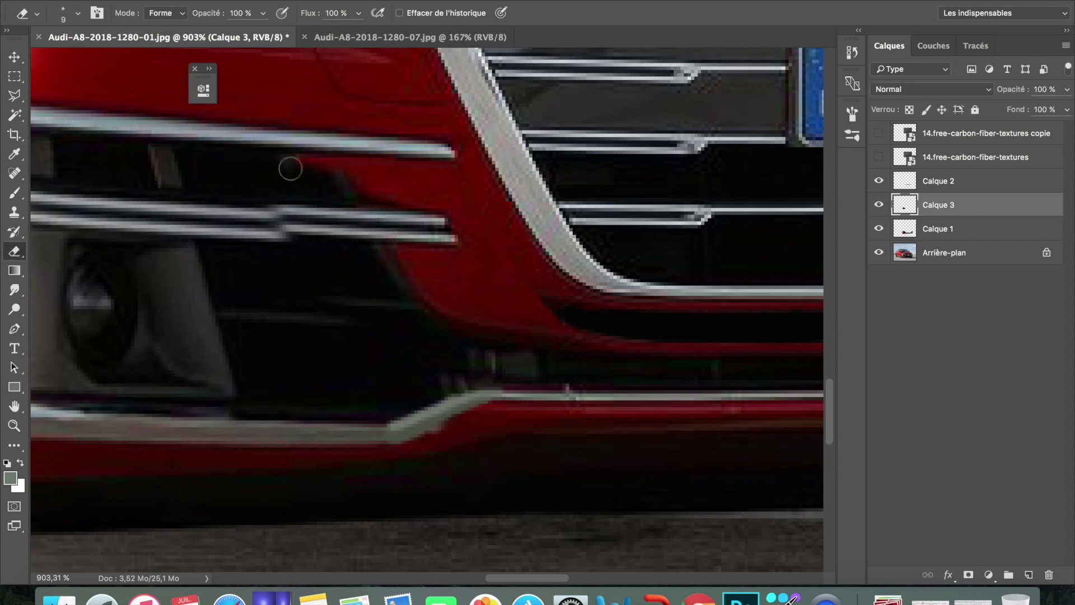
left_click_drag(240, 214, 336, 223)
key("i")
left_click(498, 257)
Paint the fog-light intake area black with an enlarged brush on a new layer.
key("b")
key("ctrl+shift+alt+n")
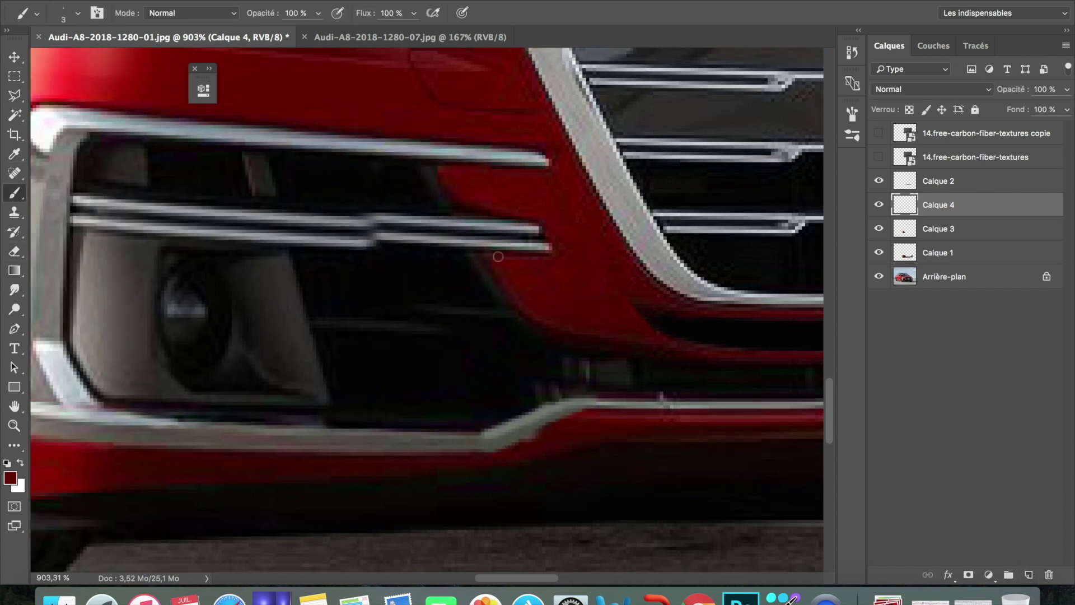
key("d")
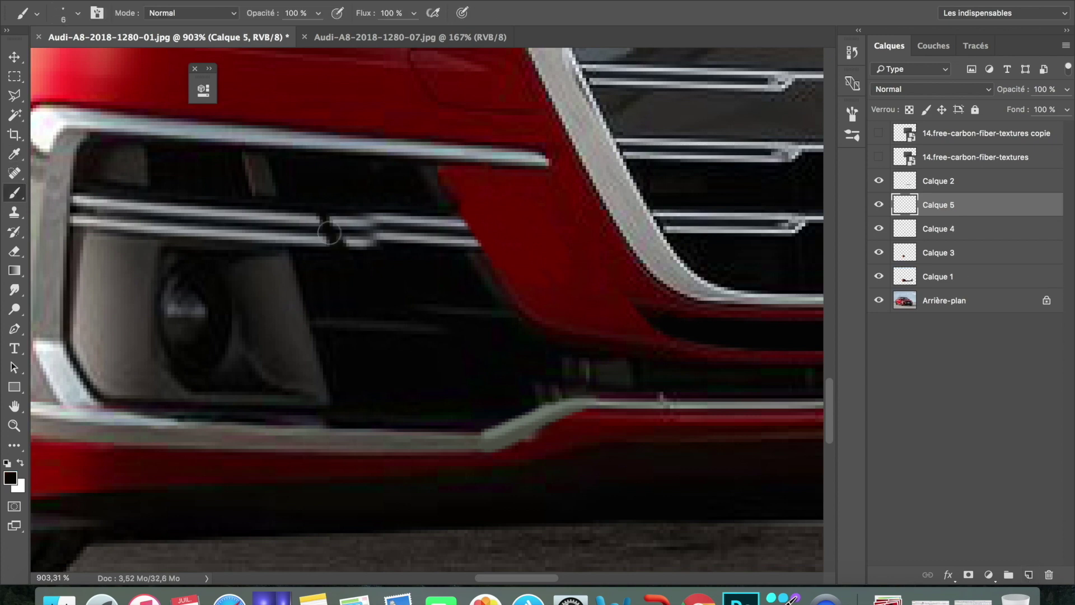
key("bracketright")
key("bracketright")
key("bracketright")
mouse_move(321, 289)
left_mouse_down()
mouse_move(240, 187)
mouse_move(108, 281)
mouse_move(183, 364)
mouse_move(336, 318)
left_mouse_up()
scroll(610, 377, "down", 5)
scroll(610, 377, "down", 5)
scroll(564, 324, "up", 5)
scroll(564, 324, "up", 2)
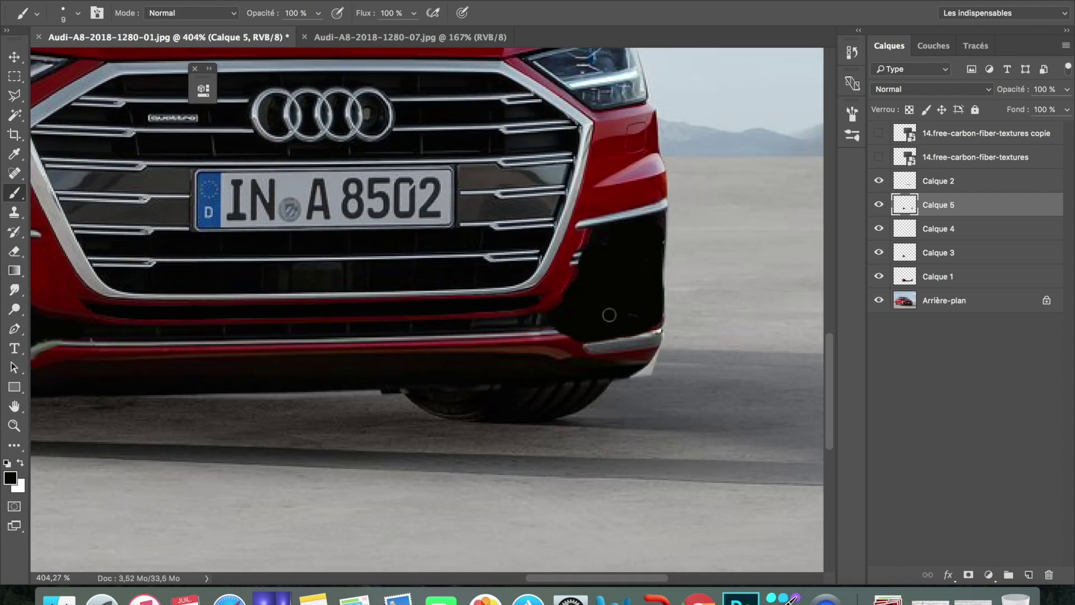
Sample dark red from the bumper again and select the Arrière-plan background layer.
scroll(609, 315, "up", 3)
left_click(498, 289, "alt")
scroll(505, 221, "down", 5)
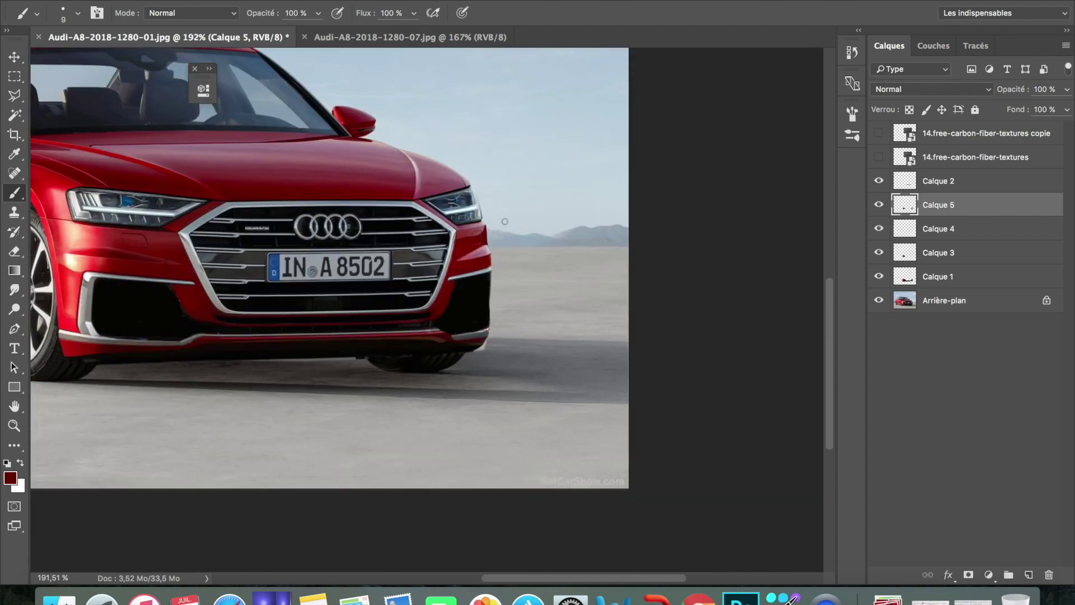
scroll(505, 221, "down", 3)
scroll(470, 317, "up", 3)
scroll(448, 336, "up", 3)
left_click(941, 308)
Duplicate the Arrière-plan background layer.
right_click(941, 311)
left_click(888, 319)
key("Return")
scroll(145, 263, "up", 3)
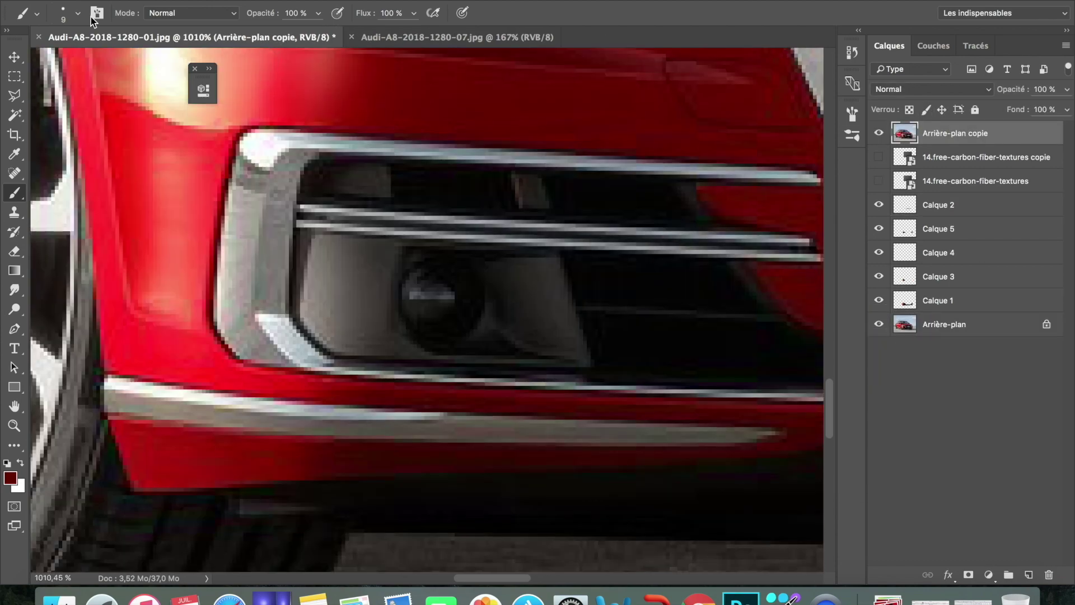
Lasso the fog lamp onto its own layer, Calque 6, and hide the background copy.
key("l")
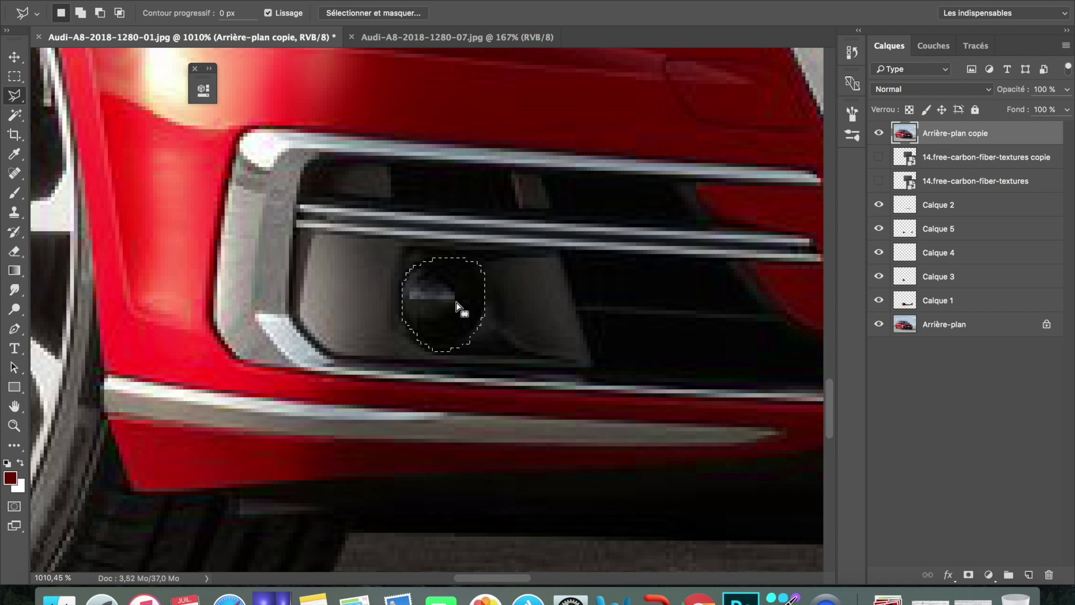
key("ctrl+j")
left_click(878, 133)
key("v")
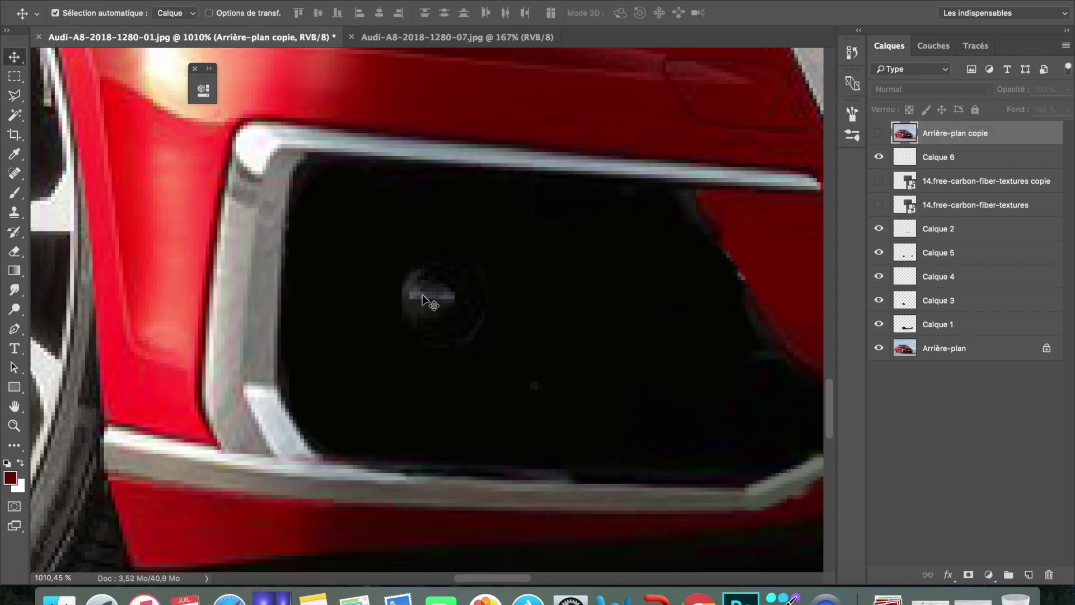
left_click(451, 308)
Commit a transform on the Calque 6 fog-lamp patch, fit the view to screen, and hide Calque 6.
scroll(456, 312, "down", 5)
key("ctrl+t")
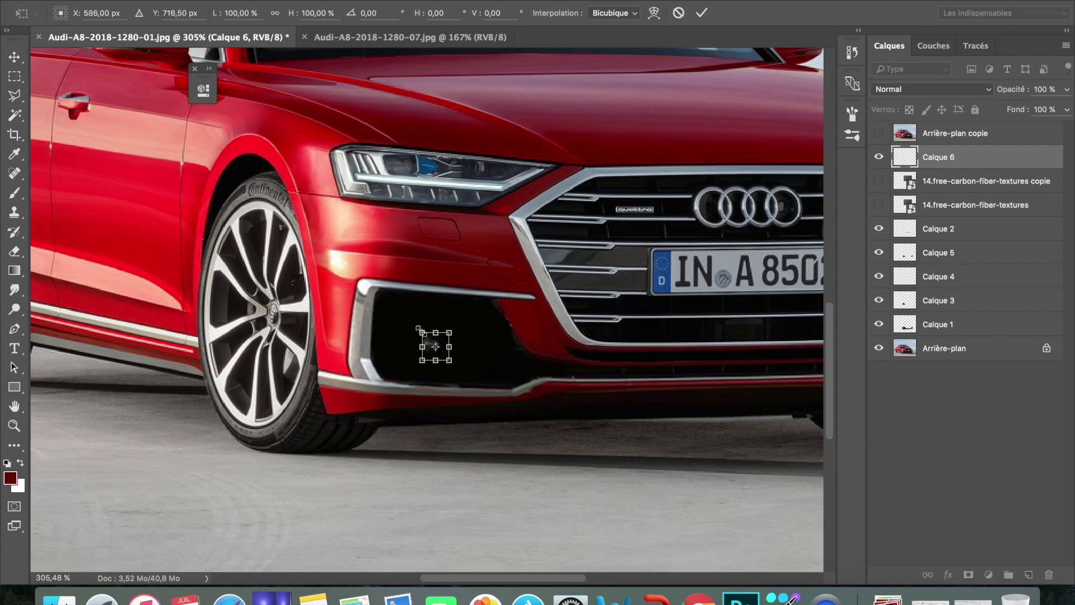
key("Return")
key("ctrl+0")
left_click(879, 157)
scroll(627, 285, "up", 3)
scroll(583, 322, "up", 2)
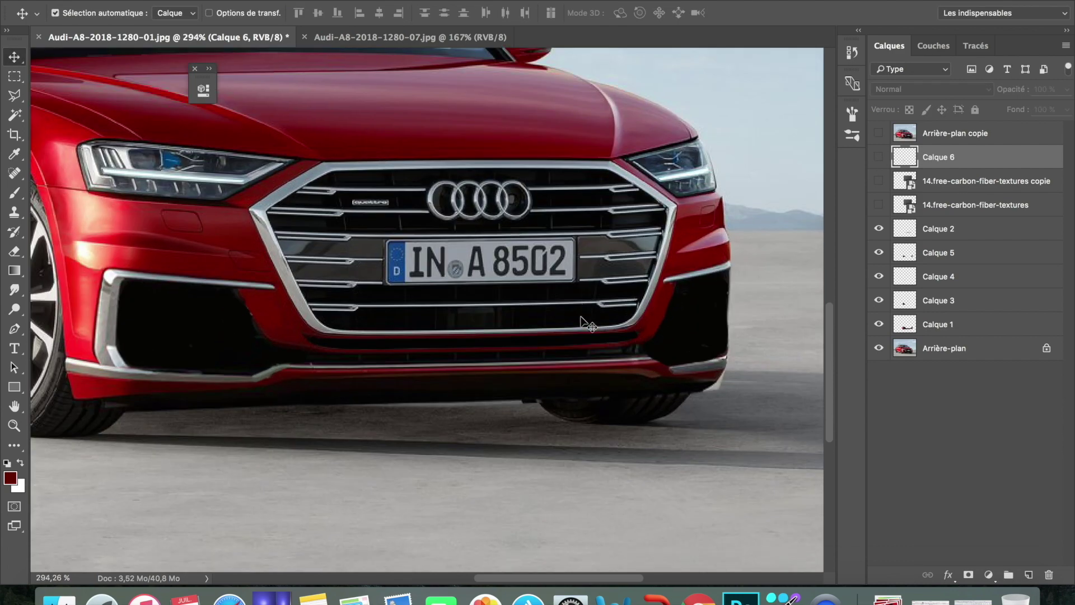
scroll(582, 322, "up", 3)
Lasso the grille, paint it black on new layer Calque 7, and show the carbon-fiber layer.
key("l")
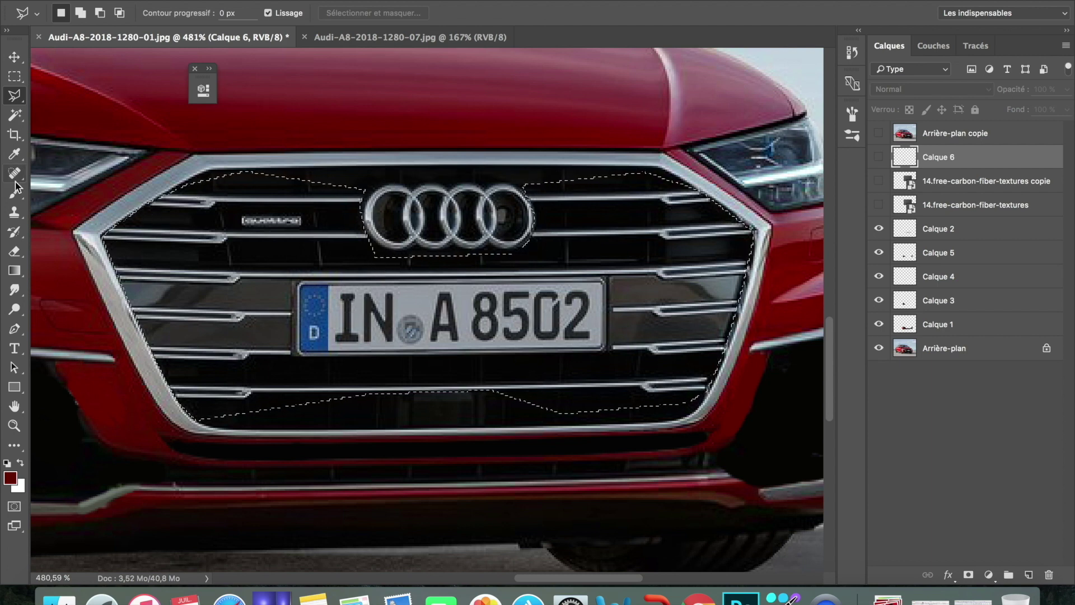
left_click(15, 192)
key("d")
key("ctrl+shift+alt+n")
mouse_move(203, 379)
left_mouse_down()
mouse_move(343, 283)
mouse_move(720, 264)
left_mouse_up()
scroll(821, 247, "down", 3)
scroll(545, 354, "down", 2)
key("bracketright")
scroll(545, 354, "up", 5)
scroll(412, 323, "down", 2)
left_click(879, 205)
Move the carbon-fiber texture over the grille, set it to Produit, and resize it to fit.
key("v")
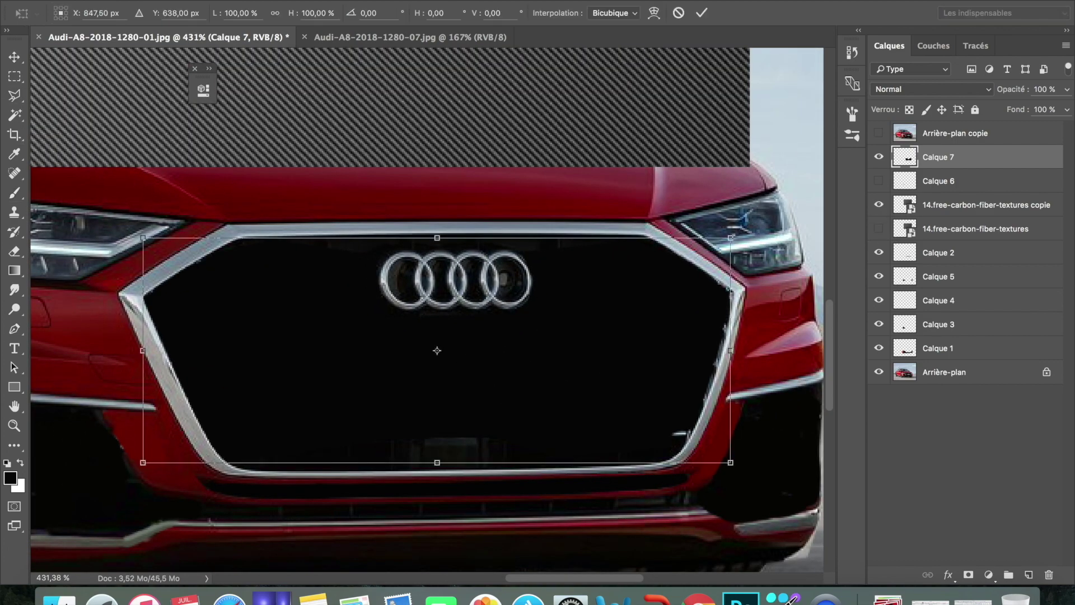
left_click_drag(240, 96, 247, 504)
left_click(931, 89)
left_click(899, 132)
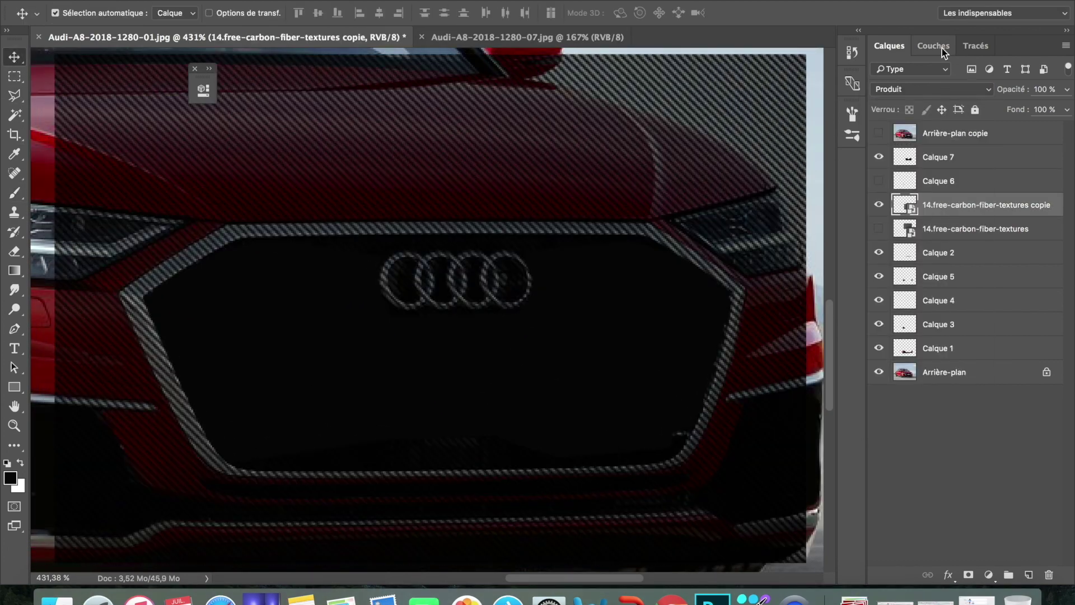
key("ctrl+t")
left_click_drag(429, 53, 429, 207)
left_click_drag(430, 563, 429, 494)
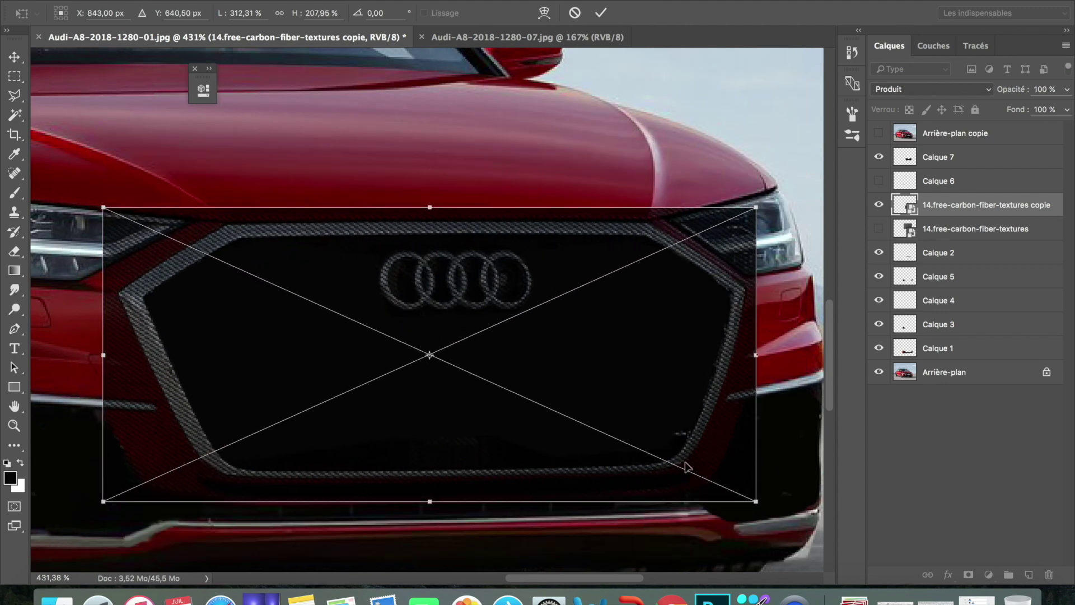
key("Return")
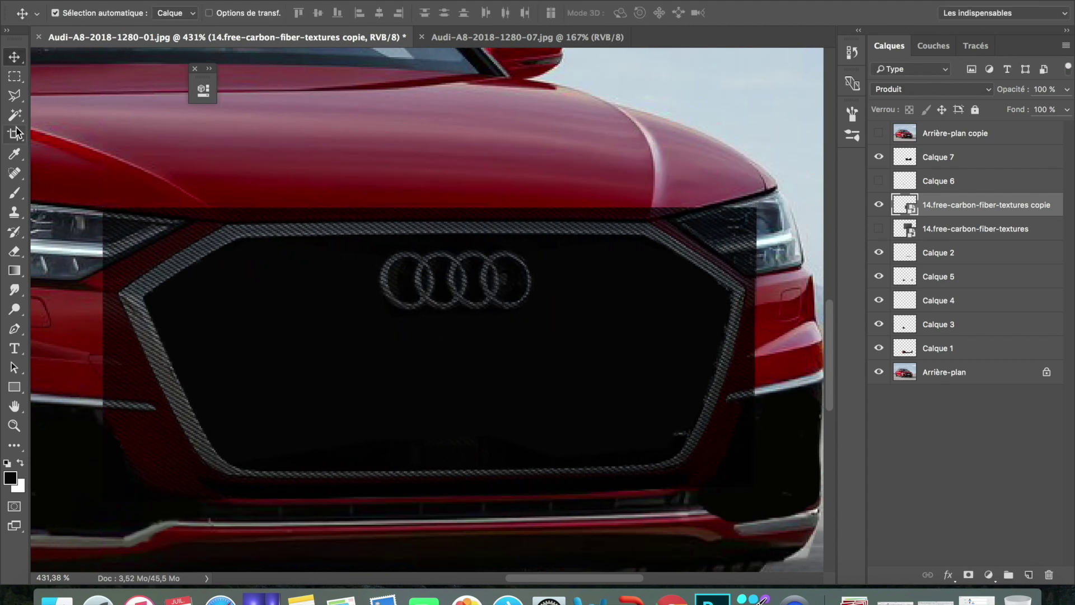
Mask the carbon texture, brushing it out left of the grille and over both headlights and hood.
left_click(15, 155)
left_click(969, 575)
key("b")
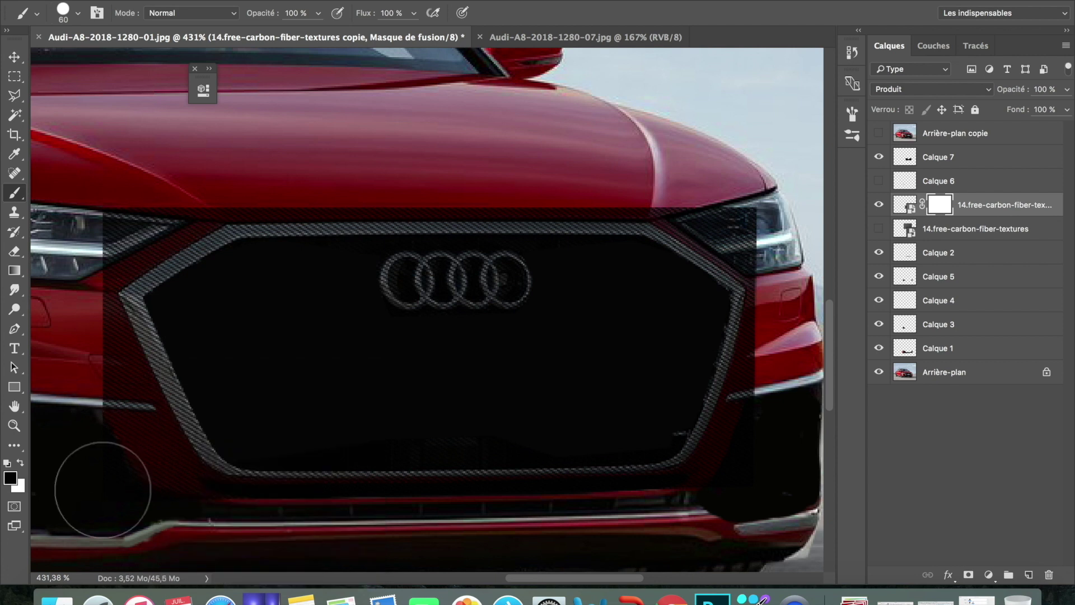
left_click_drag(134, 443, 156, 386)
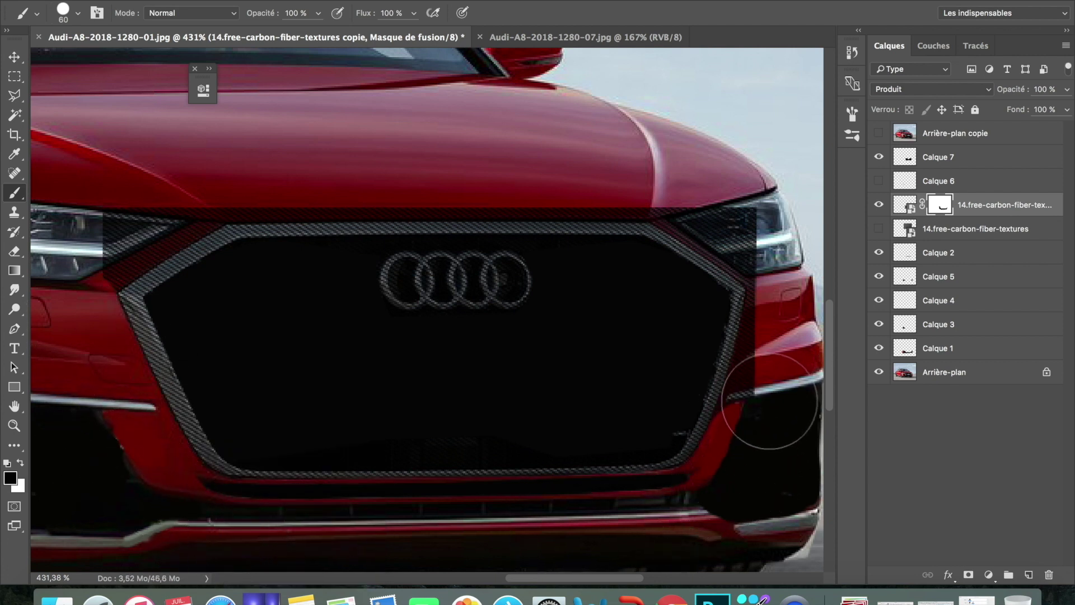
left_click_drag(779, 246, 674, 235)
left_click_drag(210, 175, 101, 241)
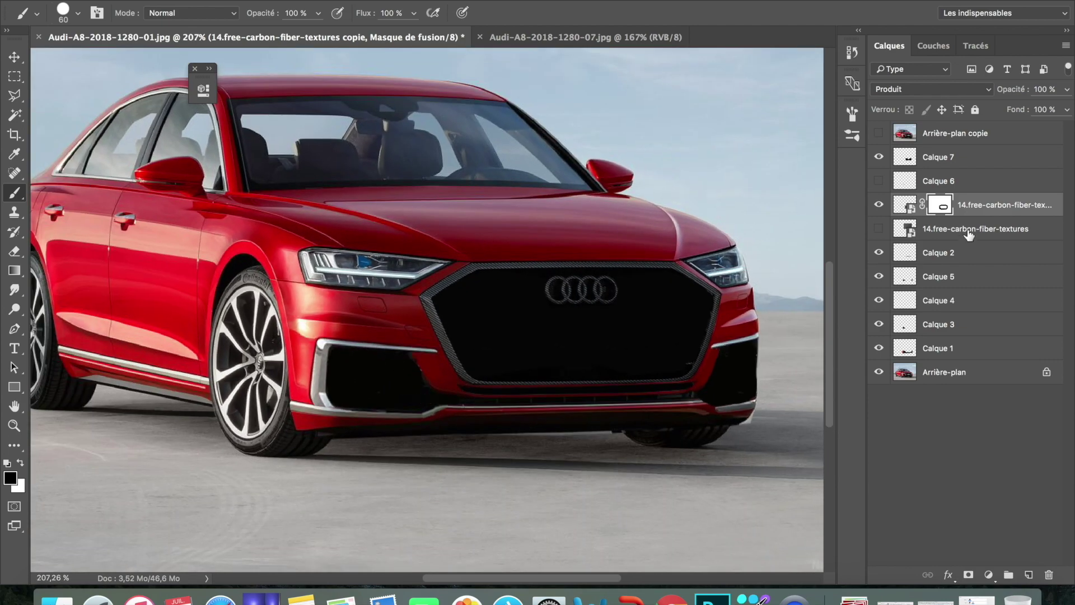
Duplicate the carbon texture layer and move the copy over the lower bumper.
right_click(968, 228)
left_click(905, 257)
key("ctrl+t")
left_click_drag(407, 115, 312, 312)
Set the texture copy to Produit and fit its edges to the bumper, lip and wheel.
left_click(907, 89)
left_click(890, 130)
left_click_drag(445, 217, 445, 336)
left_click_drag(445, 461, 445, 431)
left_click_drag(263, 383, 282, 385)
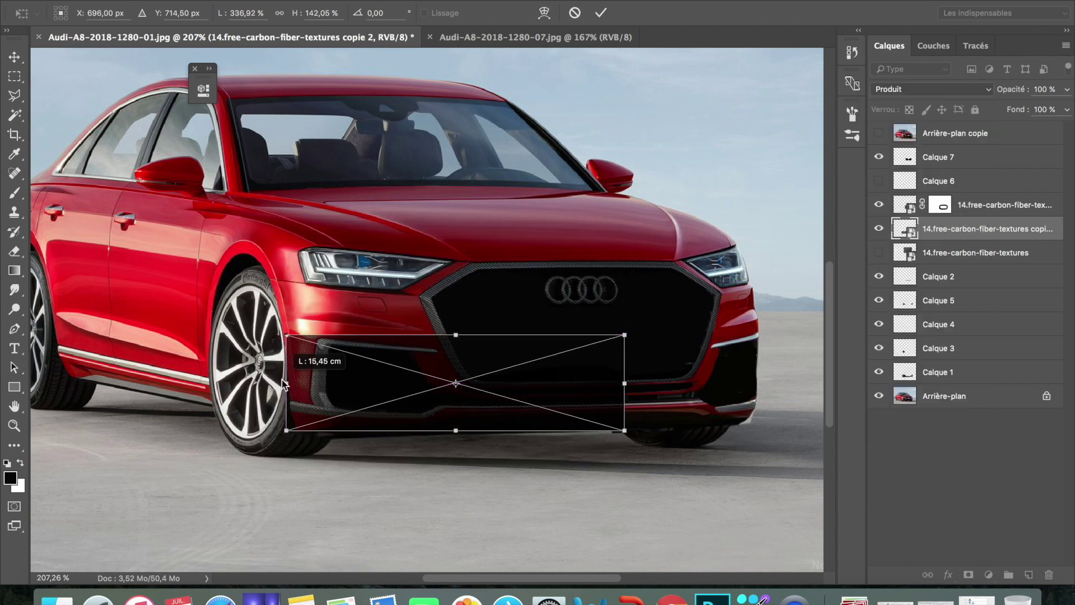
key("Return")
Mask the bumper texture layer and brush out the carbon above the left intake.
key("b")
scroll(266, 403, "up", 5)
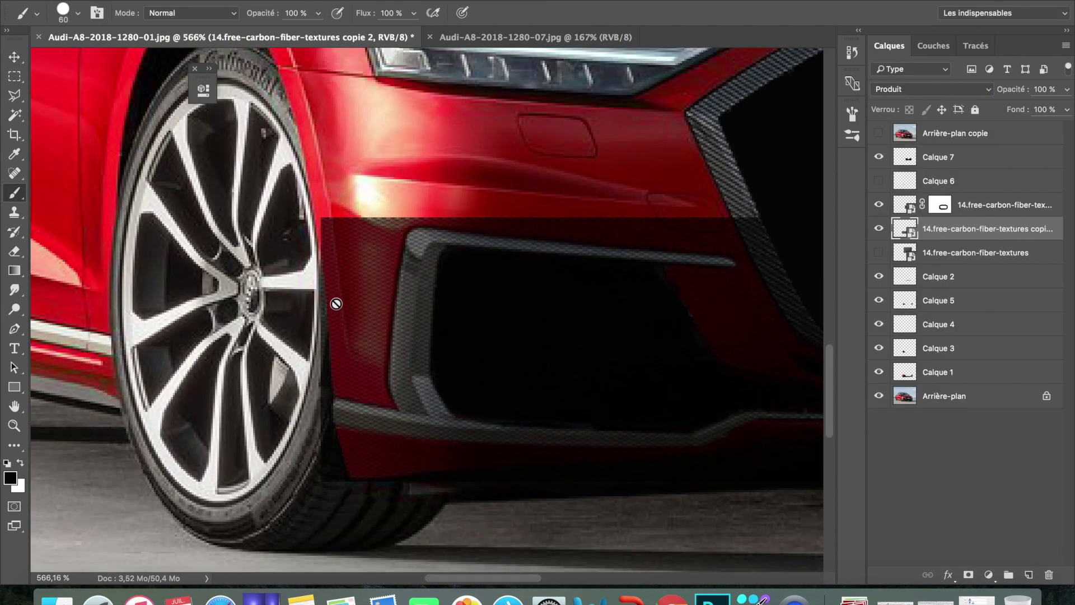
left_click(968, 575)
left_click(332, 235)
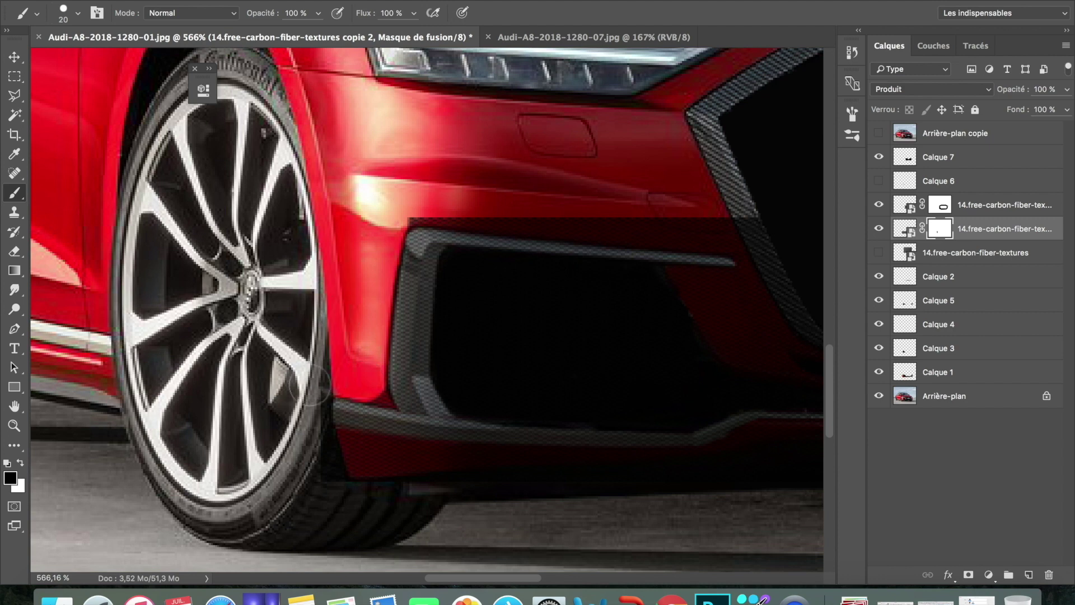
scroll(364, 478, "right", 5)
scroll(364, 479, "down", 2)
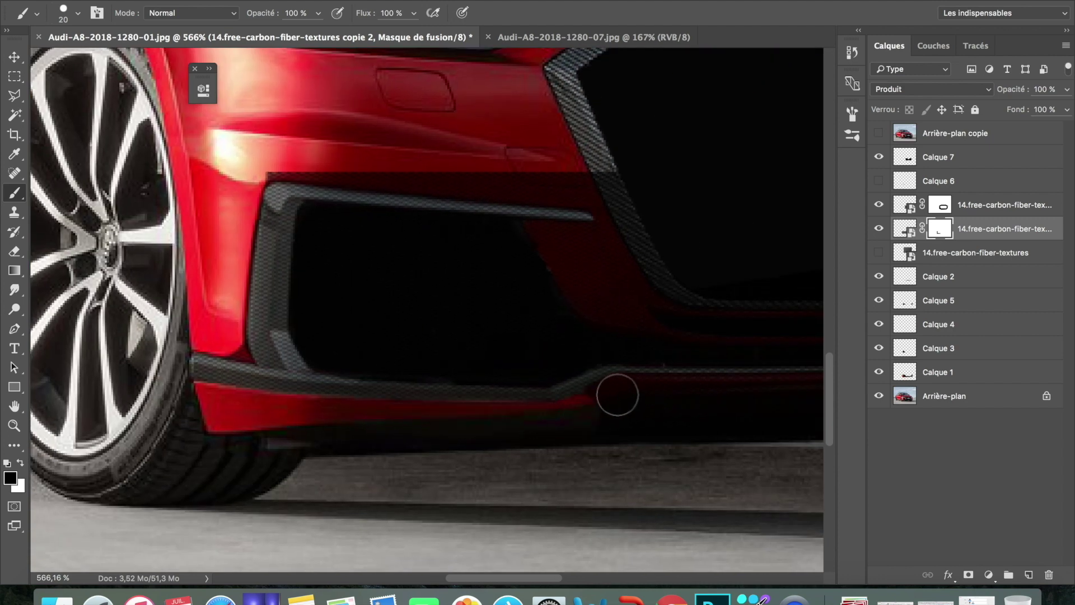
scroll(618, 395, "right", 10)
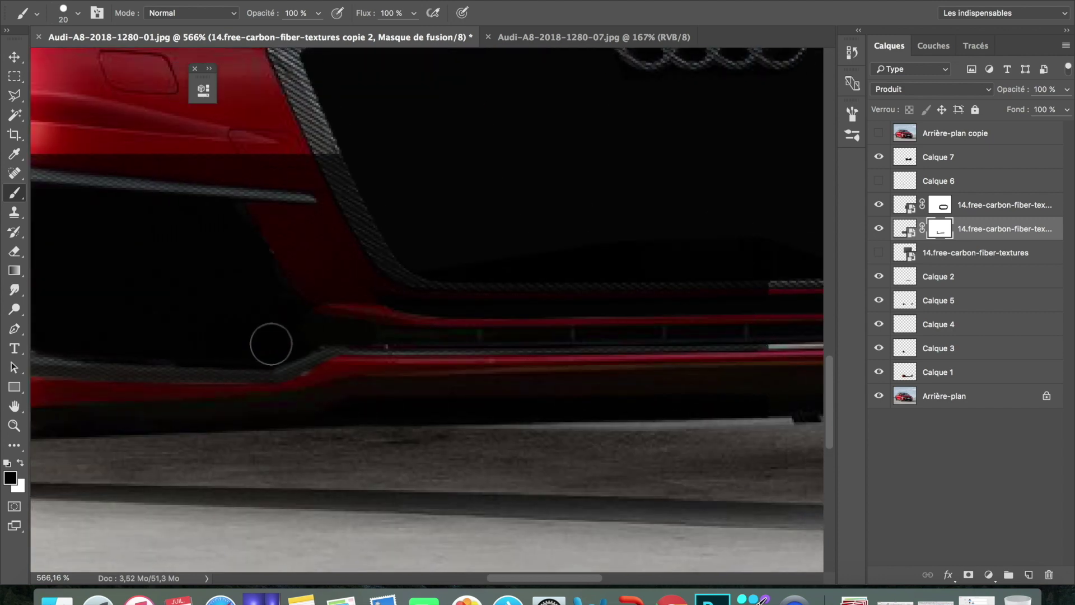
left_click_drag(271, 344, 402, 324)
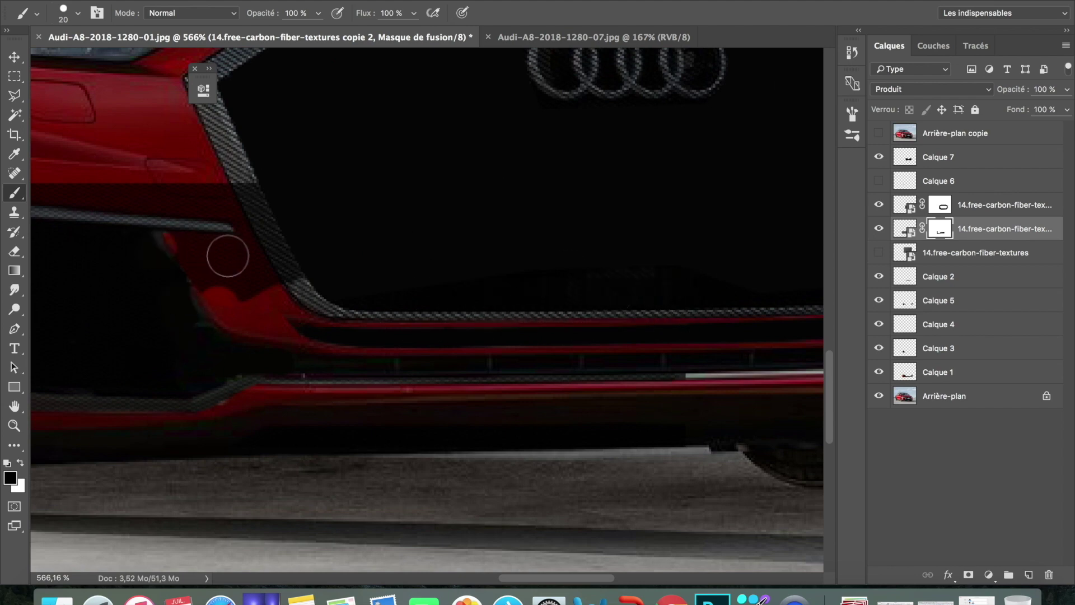
Scroll around the bumper to check the masked carbon, then open the texture layer's options.
scroll(228, 181, "left", 7)
scroll(164, 274, "up", 3)
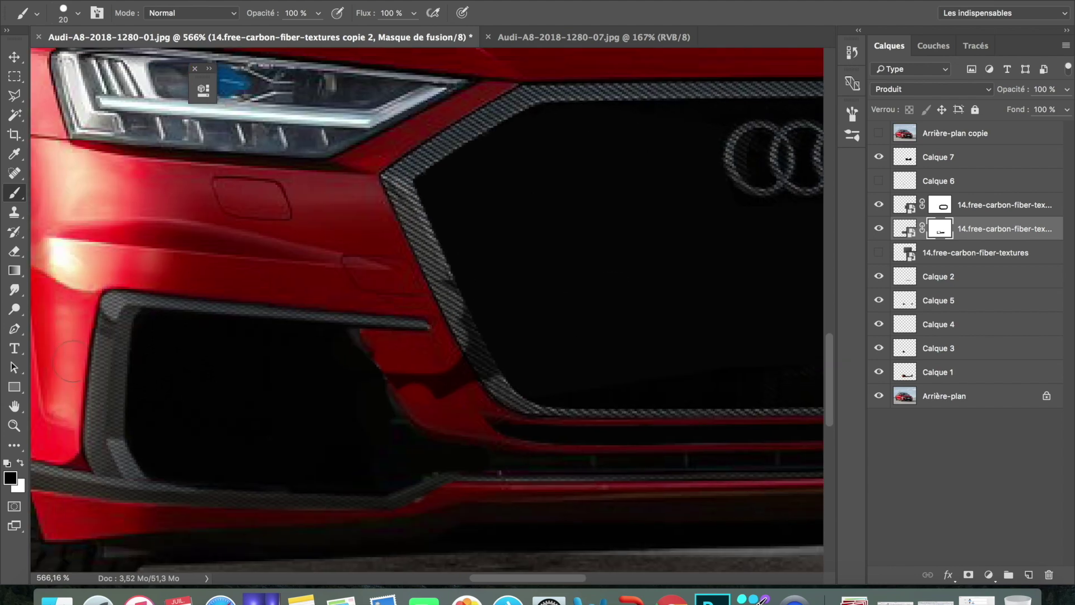
scroll(423, 268, "down", 3, "alt")
scroll(328, 385, "up", 6, "alt")
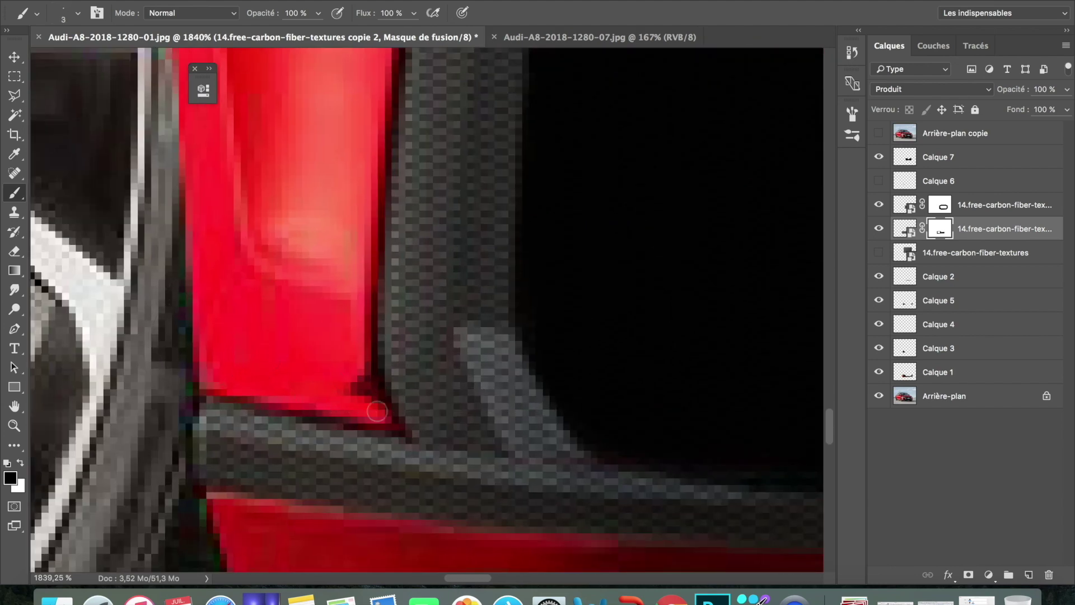
scroll(279, 316, "down", 8, "alt")
scroll(278, 316, "up", 3, "alt")
right_click(975, 253)
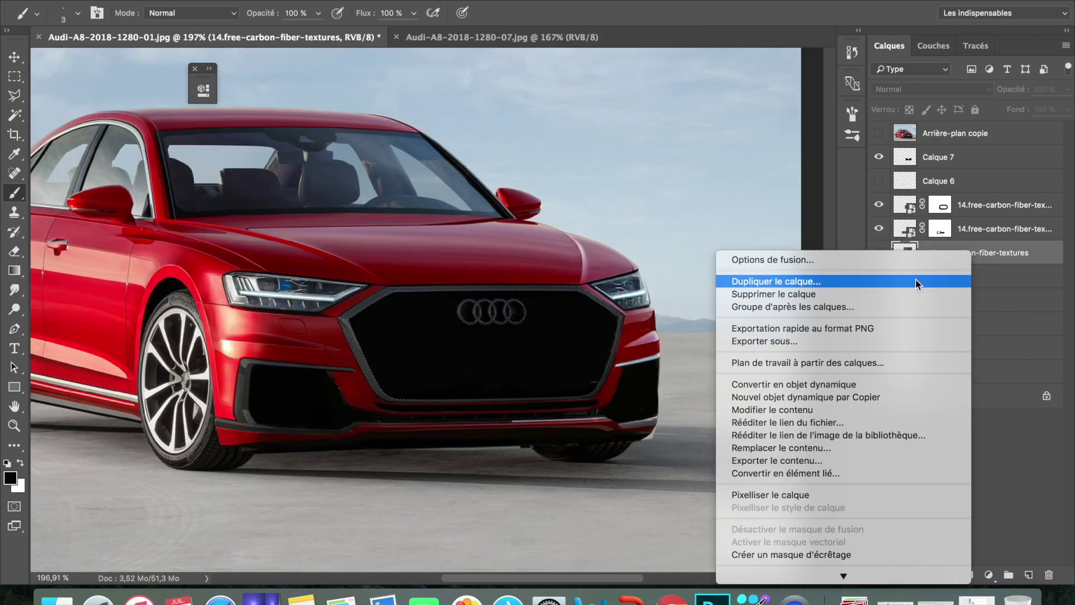
Add a third visible carbon copy in Produit mode, scaled over the right bumper intake.
left_click(885, 282)
key("Return")
left_click(878, 252)
key("ctrl+t")
left_click_drag(454, 154, 684, 384)
key("shift+alt+m")
left_click_drag(681, 498, 681, 439)
left_click_drag(823, 392, 663, 384)
key("Return")
Mask the copy, brushing away carbon over the red bumper beside the grille and the road.
key("b")
scroll(672, 403, "up", 3, "alt")
scroll(230, 236, "up", 2, "alt")
scroll(229, 236, "right", 1)
left_click(968, 575)
key("bracketright")
key("bracketright")
key("bracketright")
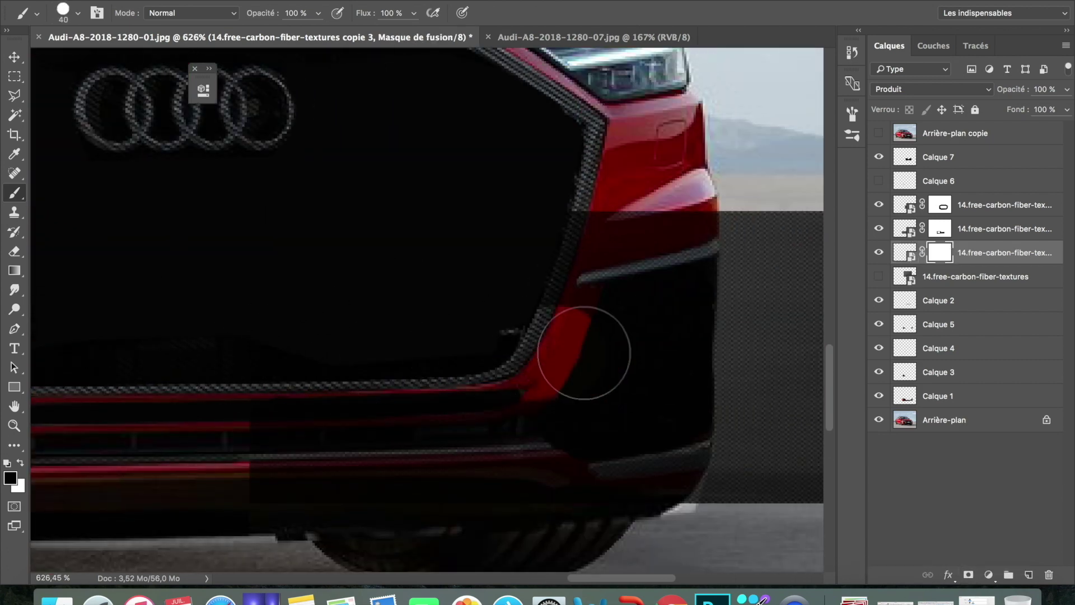
left_click_drag(532, 344, 606, 409)
left_click_drag(721, 518, 762, 419)
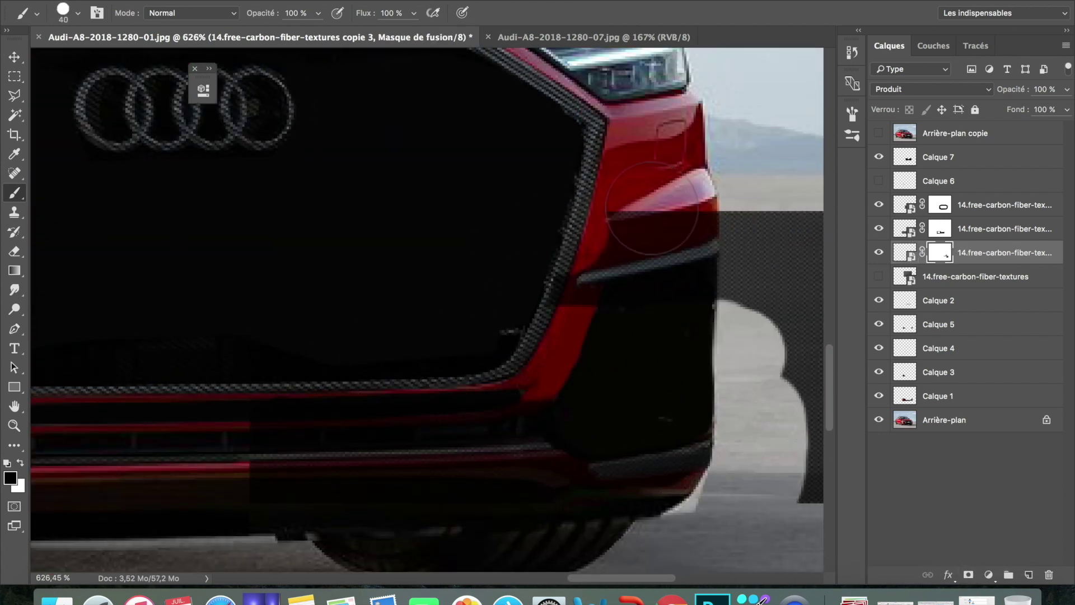
Hide the remaining carbon over the headlight and right of the bumper.
left_click_drag(649, 208, 652, 208)
left_click_drag(734, 301, 728, 387)
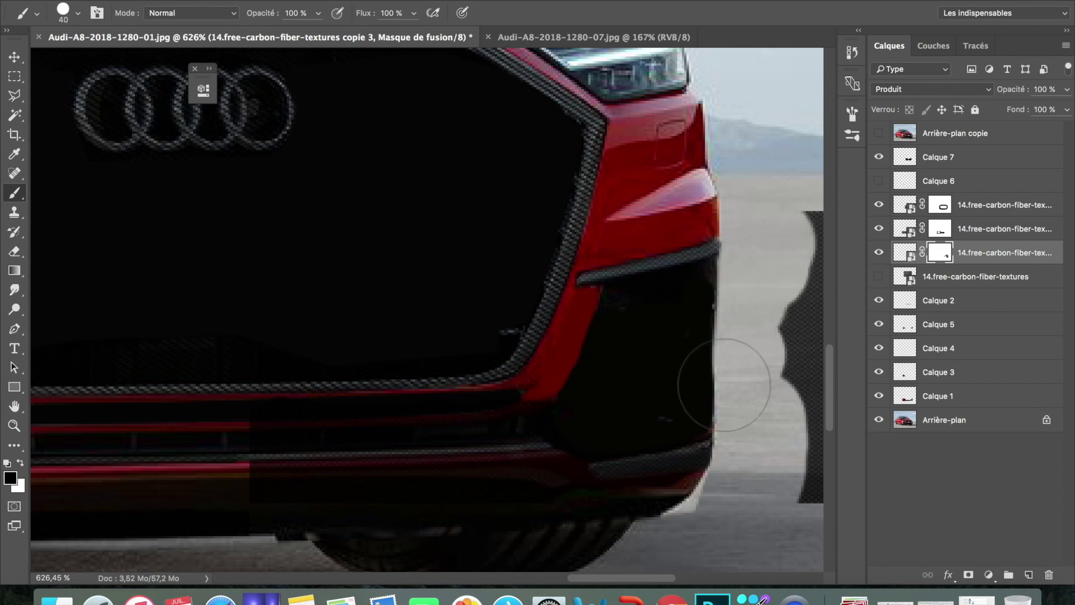
scroll(600, 404, "right", 5)
mouse_move(688, 459)
left_mouse_down()
mouse_move(667, 156)
mouse_move(723, 459)
left_mouse_up()
key("bracketleft")
scroll(474, 462, "down", 5)
scroll(686, 446, "up", 3)
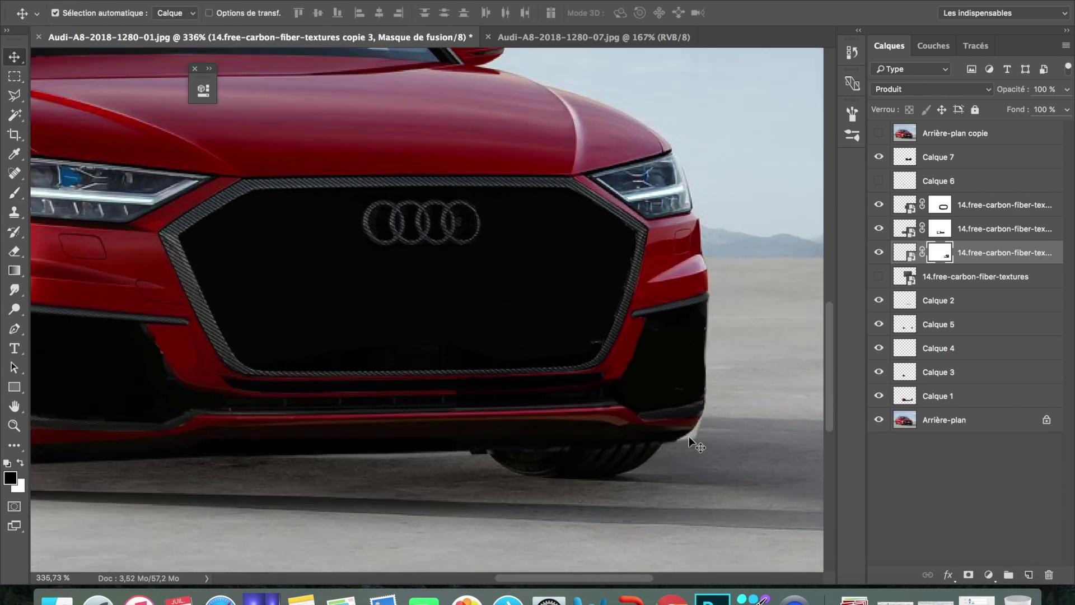
Select Calque 1 and pick the Polygonal Lasso tool.
left_click(687, 445, "ctrl")
key("e")
scroll(686, 445, "down", 5)
scroll(280, 364, "up", 3)
scroll(191, 296, "up", 3)
key("l")
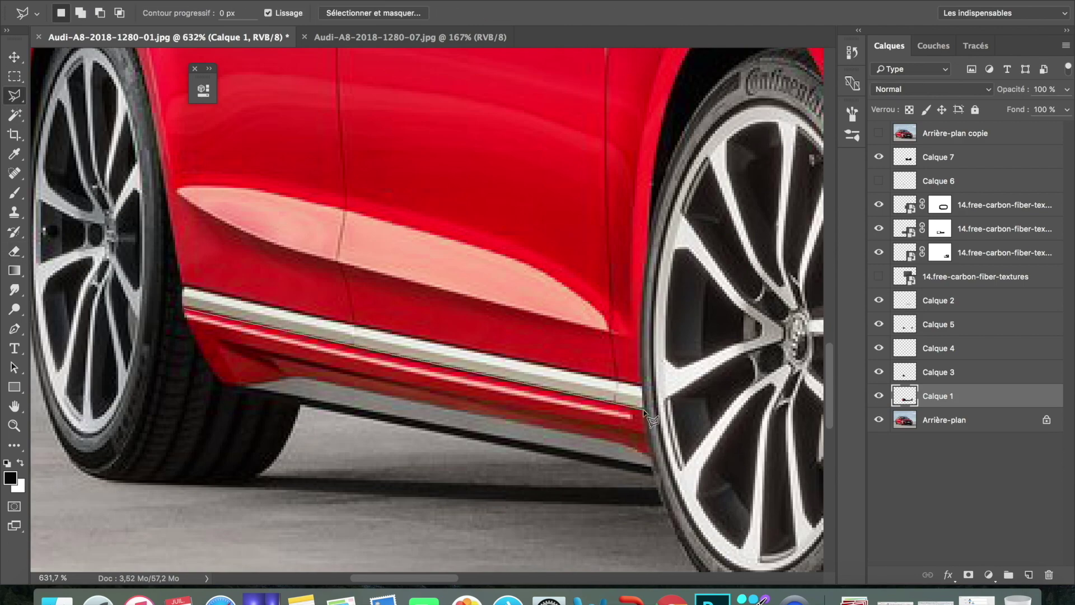
key("alt+bracketleft")
Copy Arrière-plan to a new layer, Calque 8, stretched and skewed along the sill.
right_click(757, 354)
left_click(562, 414)
key("ctrl+t")
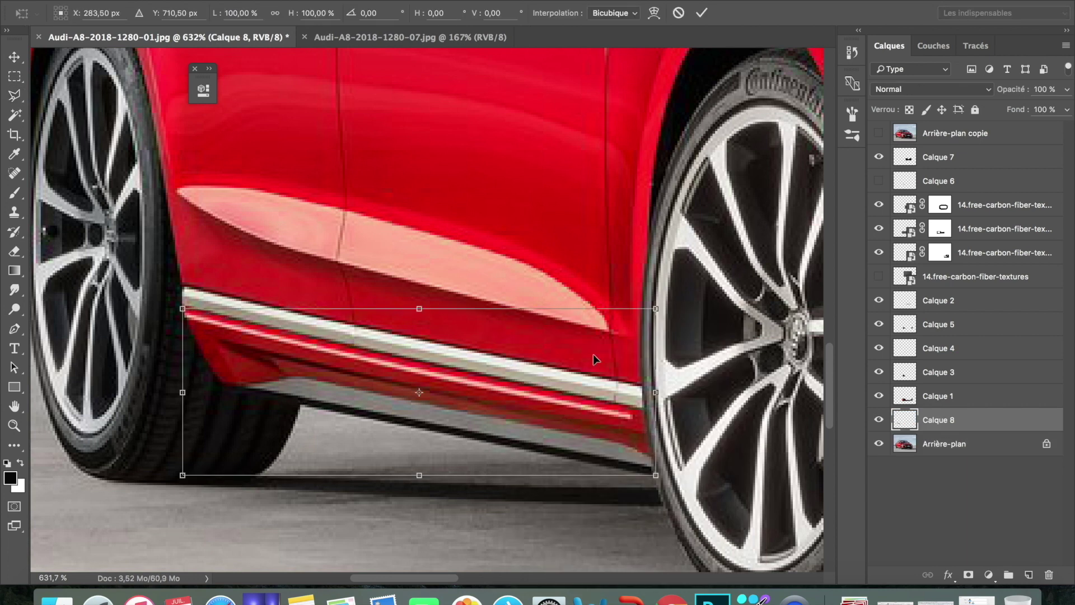
left_click_drag(421, 397, 420, 489)
left_click_drag(659, 404, 659, 387)
key("Return")
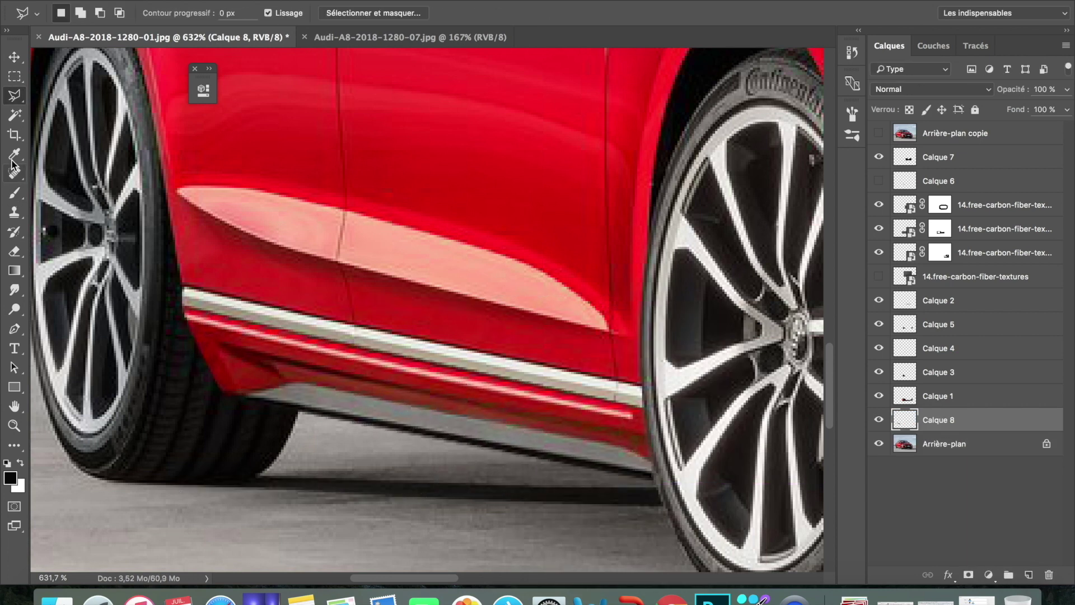
Outline the lower side sill between the wheels and switch to the Brush for black.
left_click(236, 396)
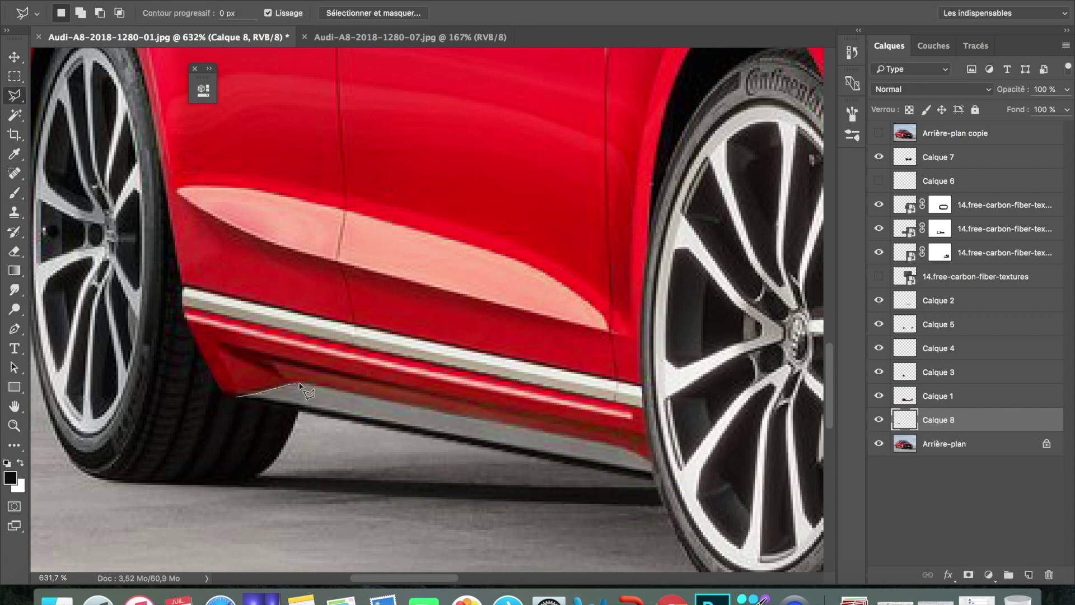
left_click(240, 402)
key("b")
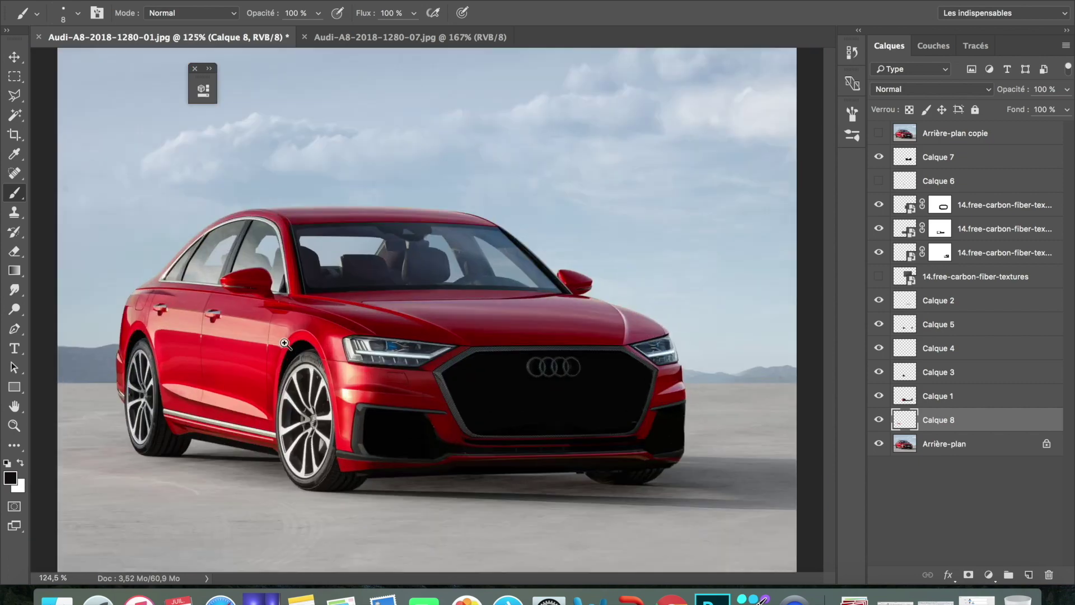
right_click(960, 277)
Add a fourth visible carbon copy, moved beside the car and blended in Produit.
left_click(732, 310)
left_click(696, 211)
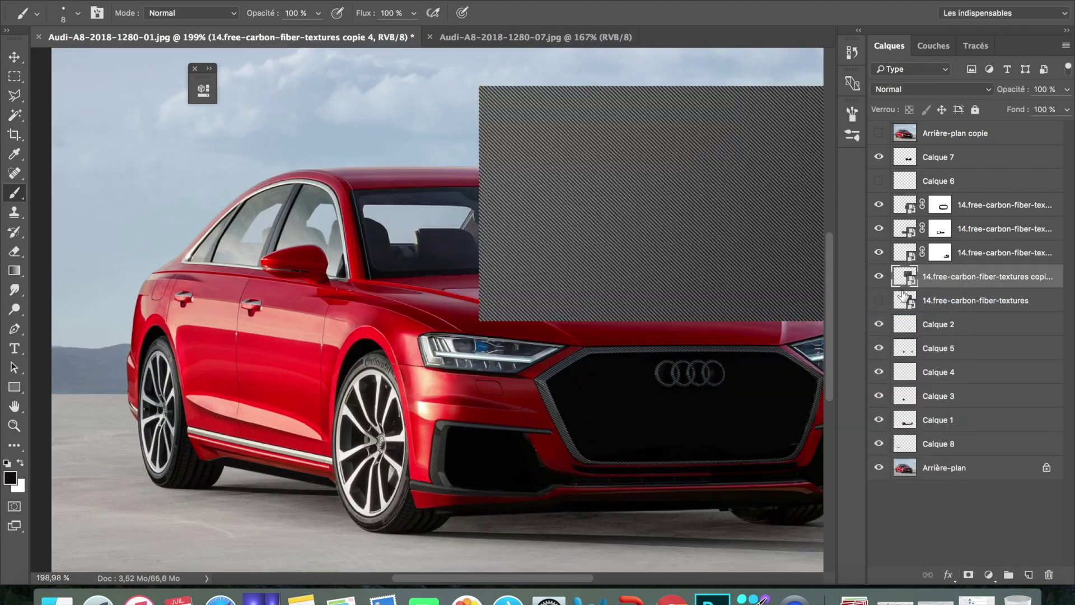
key("ctrl+t")
left_click_drag(672, 130, 273, 348)
key("Return")
left_click(929, 89)
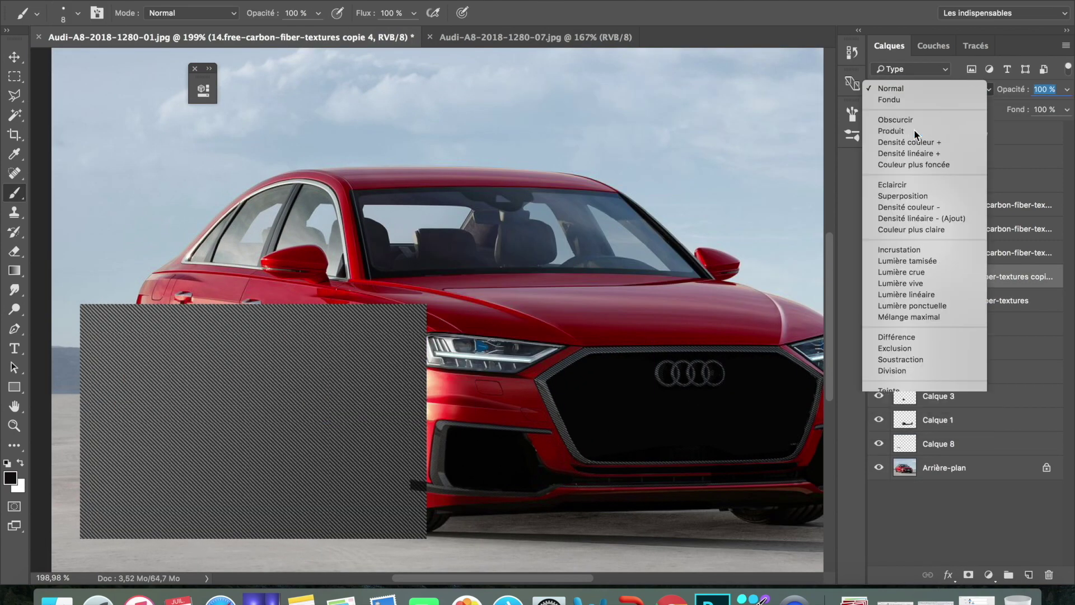
left_click(916, 134)
Warp and stretch the texture to fit over the side sill.
key("ctrl+t")
left_click_drag(91, 347, 217, 336)
left_click_drag(217, 175, 219, 249)
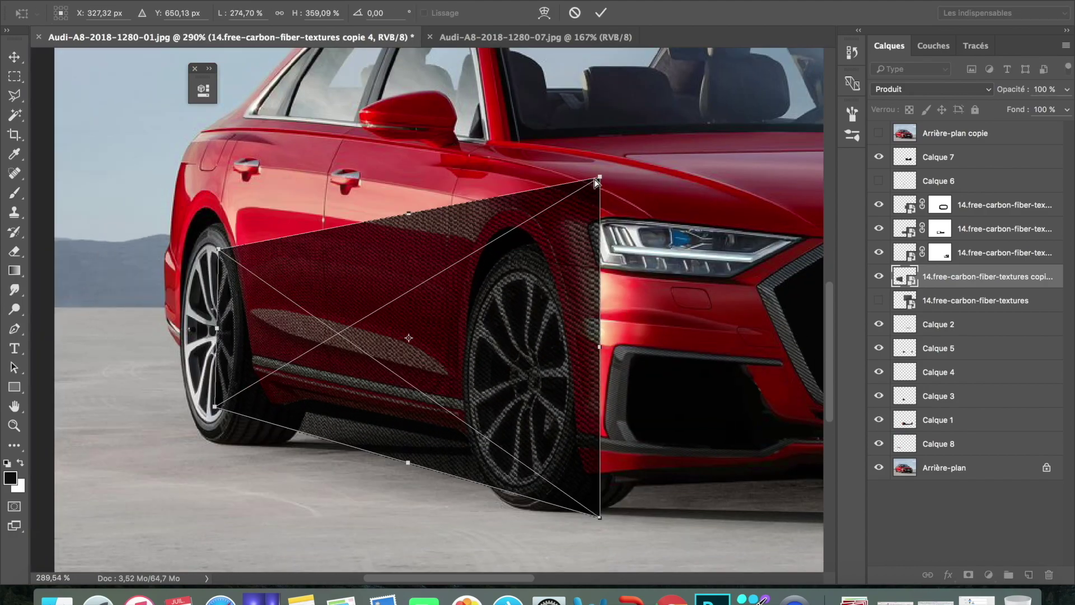
left_click_drag(582, 190, 600, 249)
key("Return")
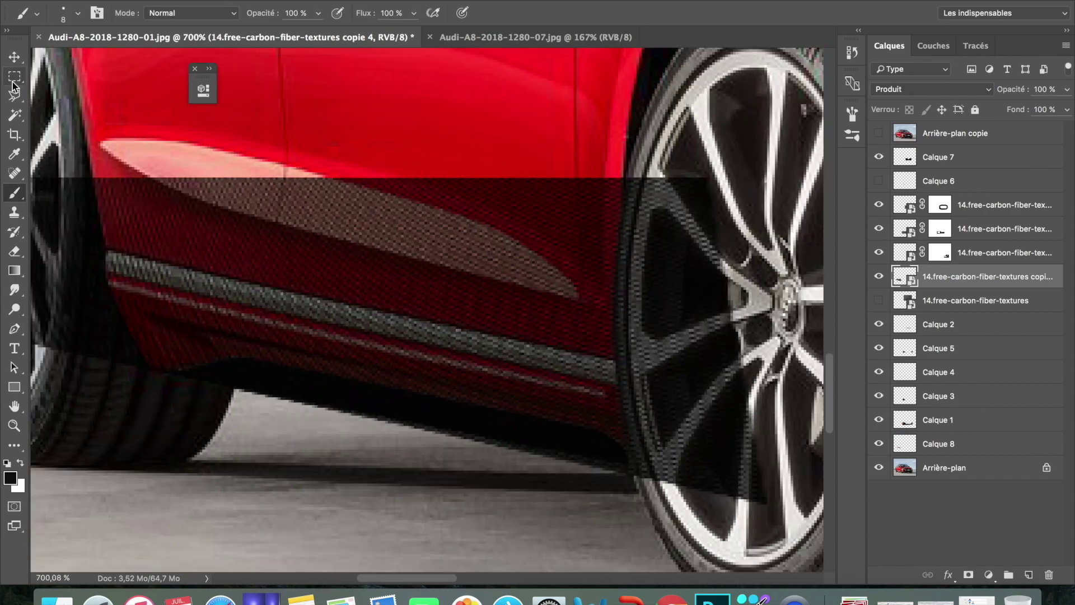
Mask the texture to a Polygonal Lasso outline of the sill strip.
left_click(14, 95)
left_click(105, 250)
left_click(968, 575)
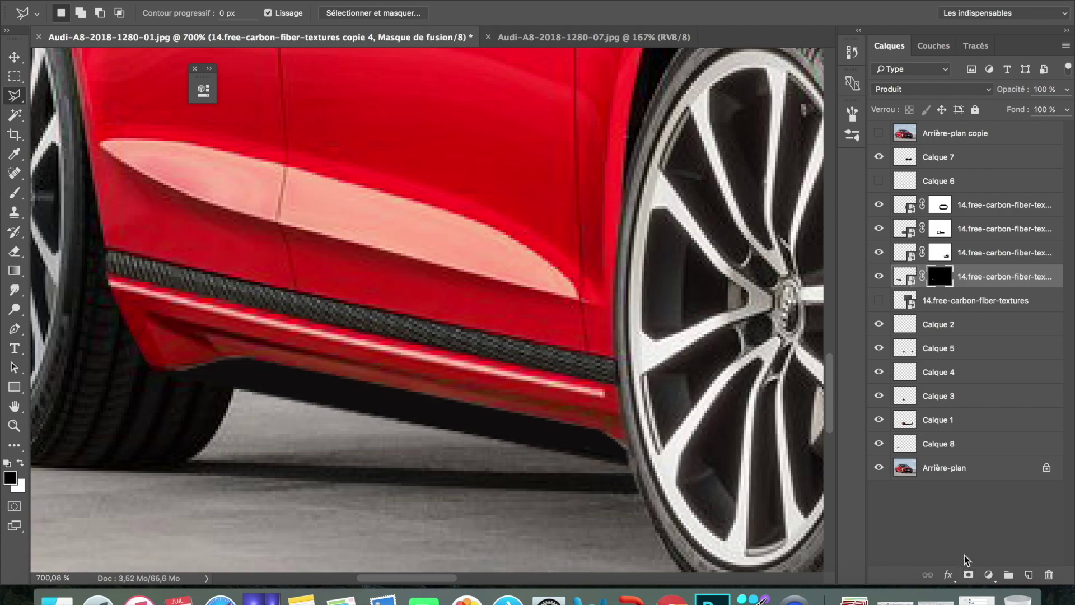
scroll(226, 388, "down", 5)
scroll(226, 388, "up", 3)
scroll(226, 388, "up", 3)
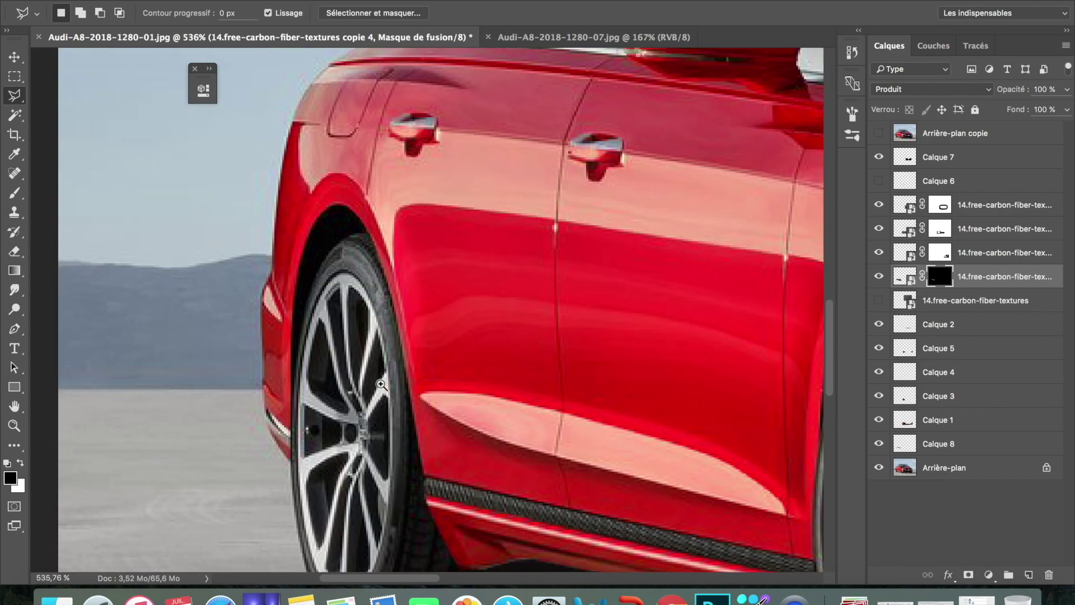
scroll(415, 308, "up", 3)
scroll(415, 308, "up", 1)
Duplicate the carbon texture layer to make a fifth copy.
right_click(955, 303)
left_click(757, 333)
key("Return")
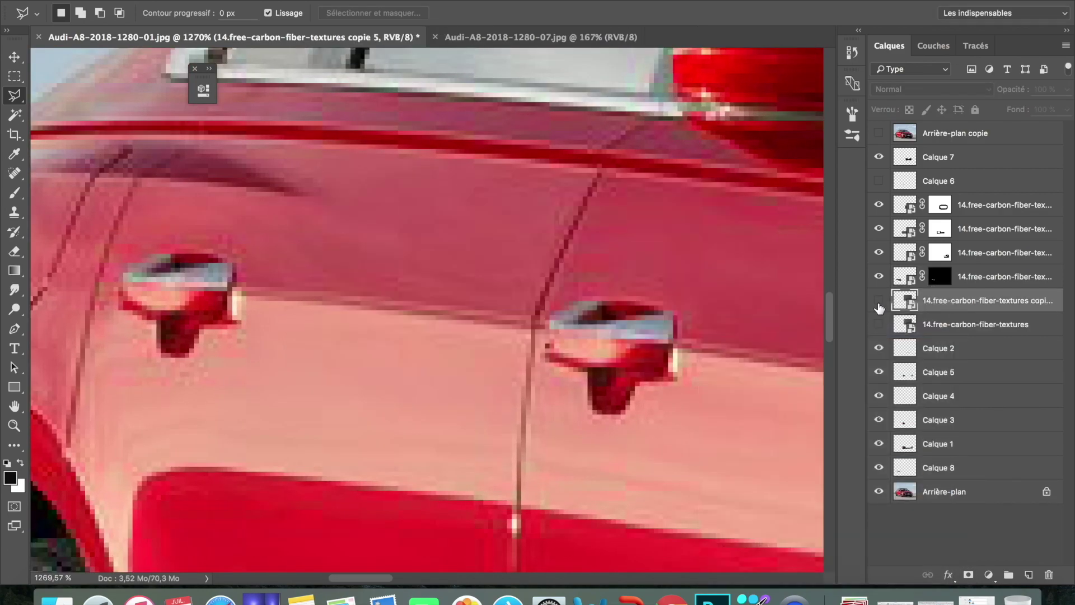
Transform the fifth carbon copy into a thin strip across the door handles.
key("super+0")
key("super+t")
left_click_drag(513, 250, 209, 318)
left_click_drag(84, 317, 166, 317)
left_click_drag(226, 398, 221, 337)
left_click_drag(221, 233, 221, 292)
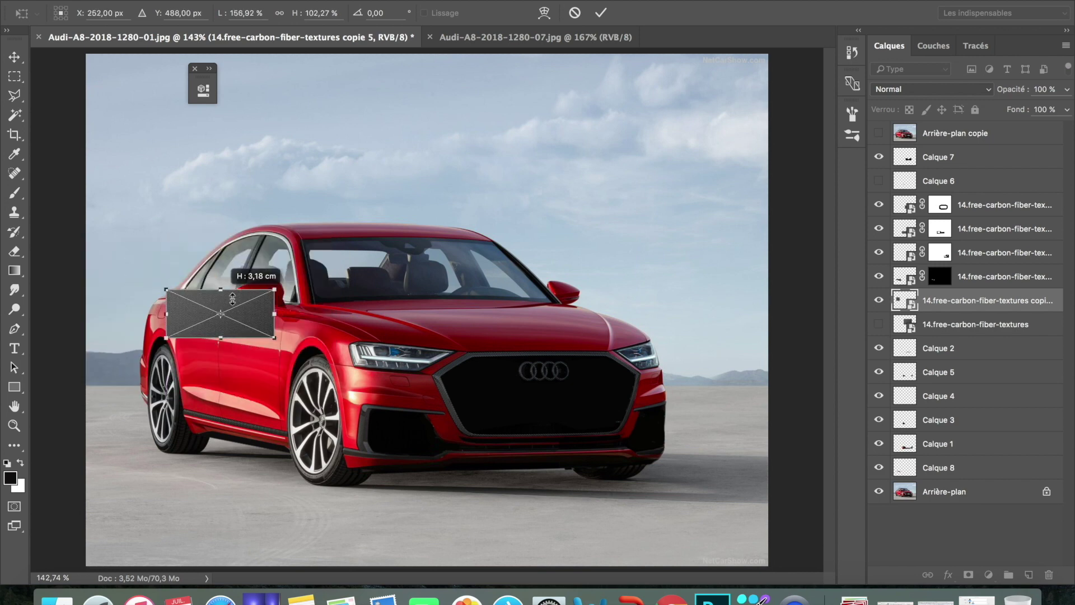
key("Return")
Blend the strip in Produit and add a layer mask to it.
left_click(931, 89)
left_click(896, 130)
scroll(312, 355, "up", 5)
scroll(311, 355, "down", 2)
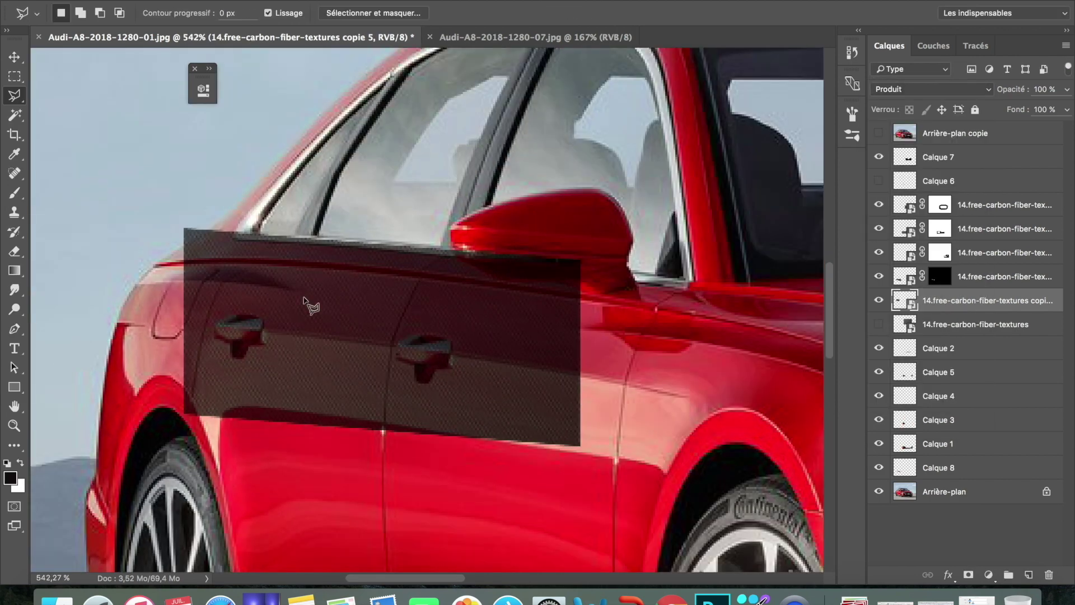
left_click(968, 575)
left_click(14, 193)
Paint the mask so carbon stays only on the door handles.
left_click_drag(216, 347, 481, 314)
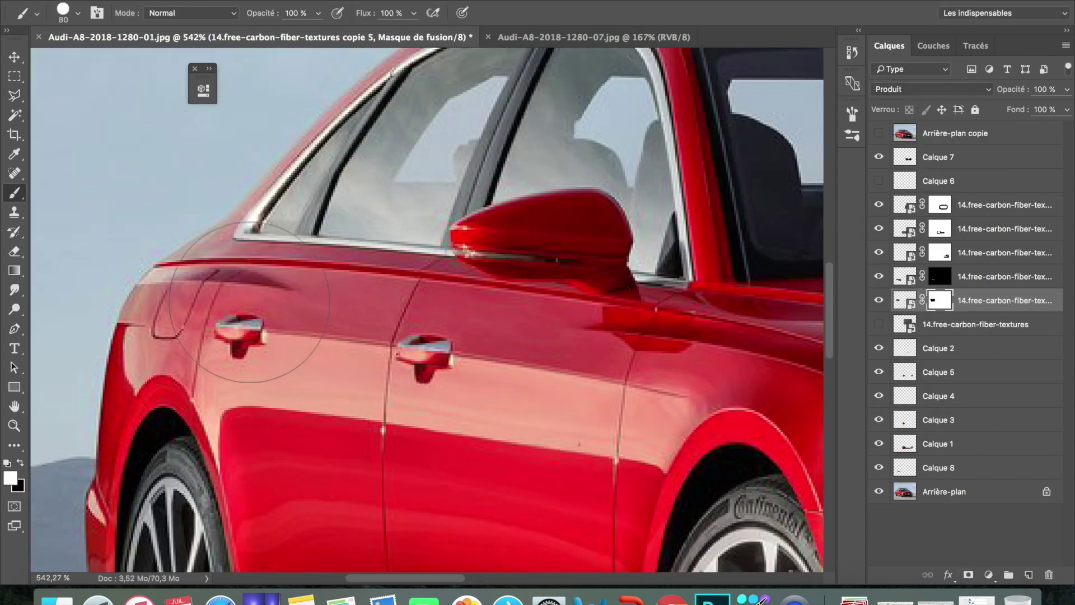
scroll(237, 312, "up", 5)
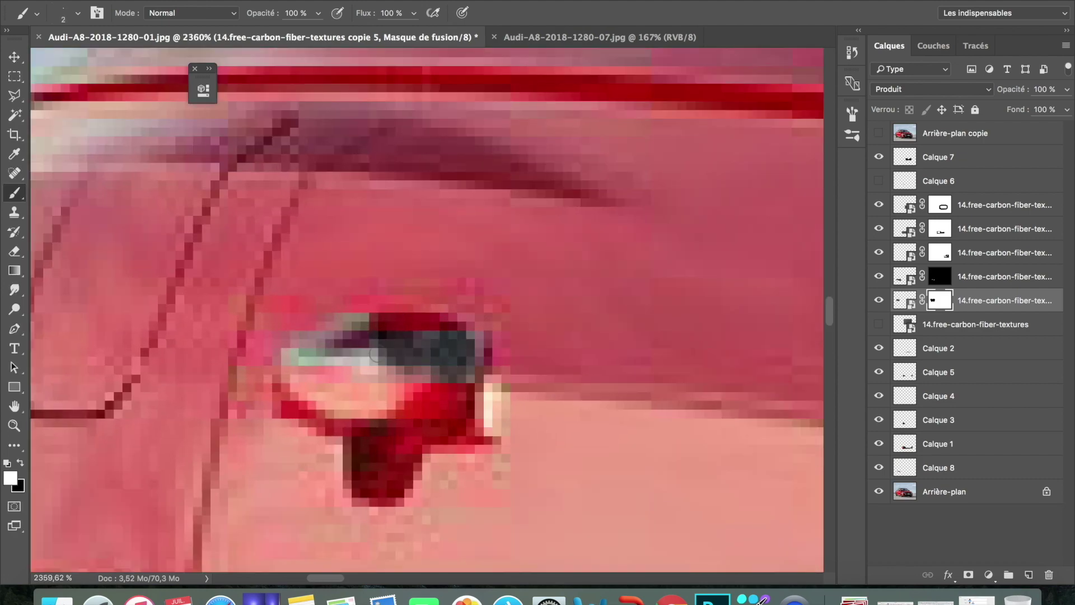
scroll(302, 360, "down", 5)
scroll(368, 447, "up", 5)
scroll(367, 447, "up", 1)
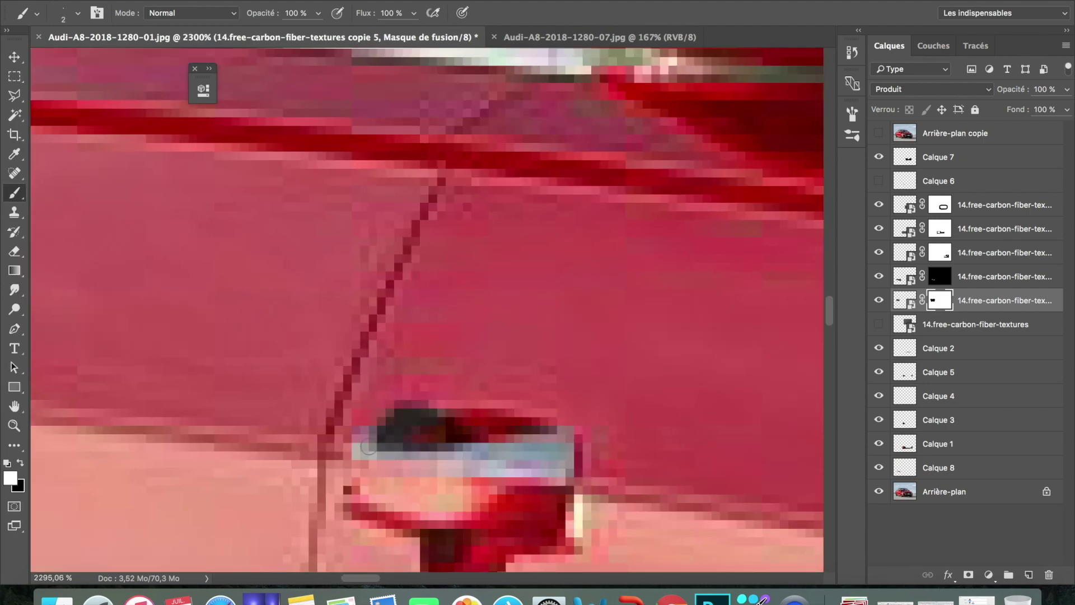
scroll(383, 404, "down", 5)
scroll(382, 404, "up", 4)
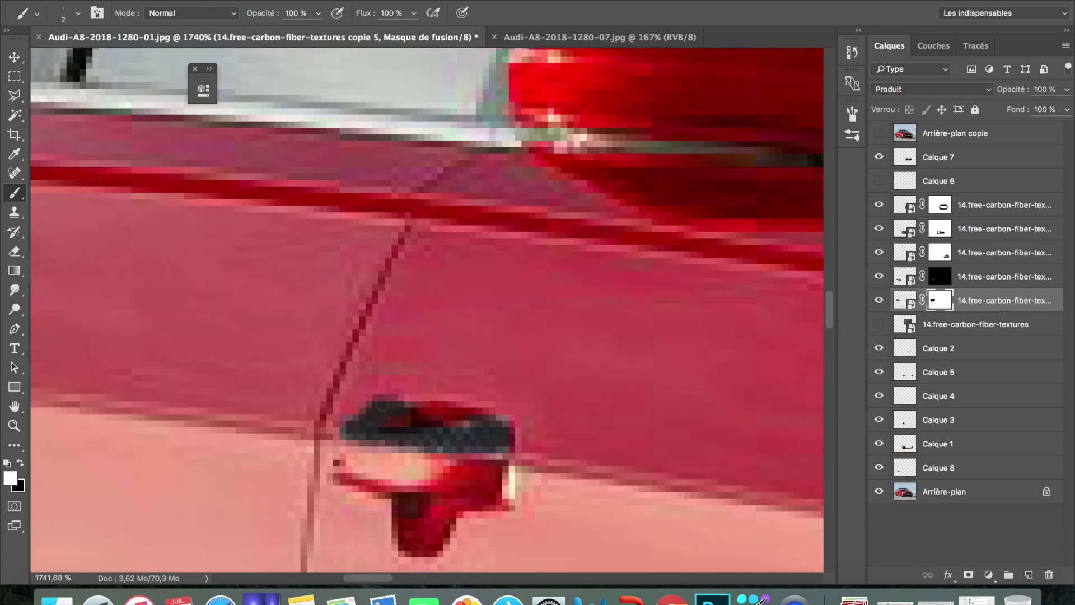
scroll(457, 443, "down", 3)
scroll(457, 443, "up", 1)
scroll(457, 442, "down", 2)
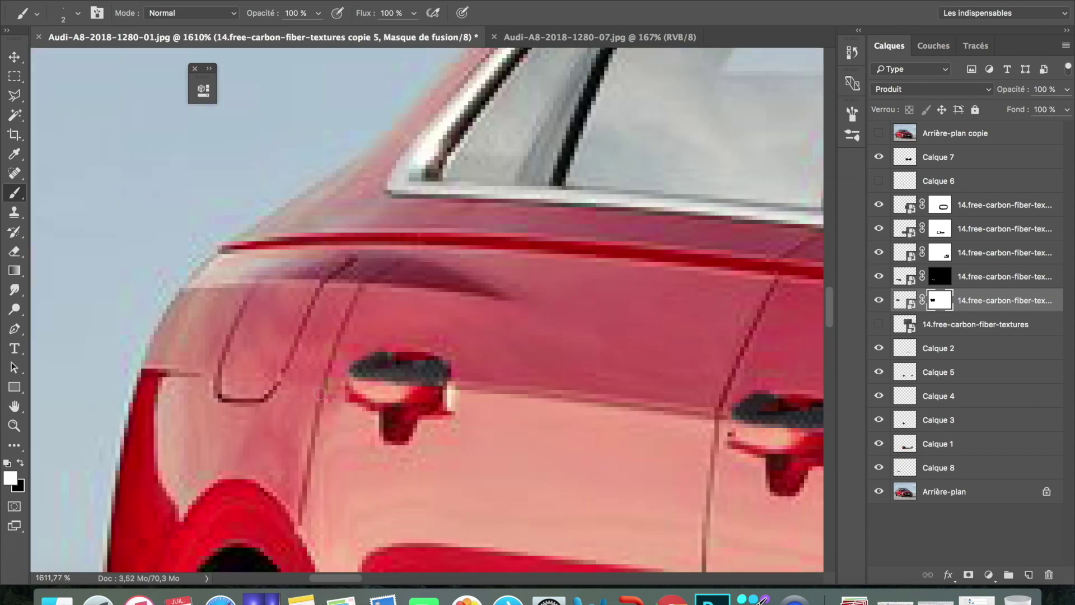
scroll(457, 442, "down", 3)
scroll(457, 443, "down", 3)
left_click(942, 324)
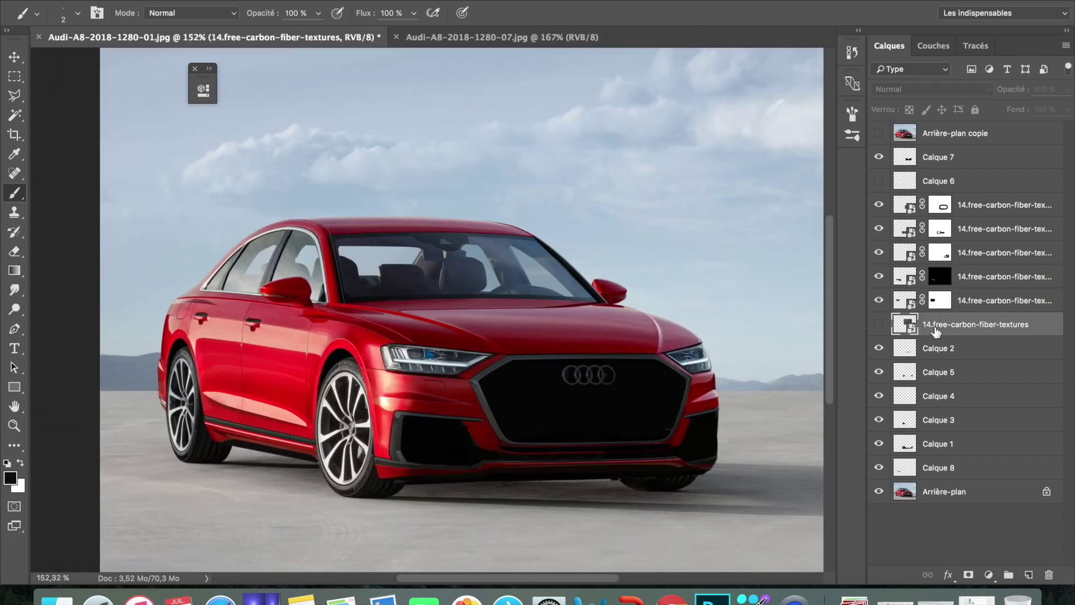
Add a sixth carbon copy, skewed over the side windows and set to Multiply.
right_click(942, 324)
left_click(784, 343)
left_click(689, 211)
key("ctrl+t")
left_click_drag(459, 307, 152, 314)
left_click_drag(384, 252, 343, 239)
left_click(930, 89)
left_click(929, 126)
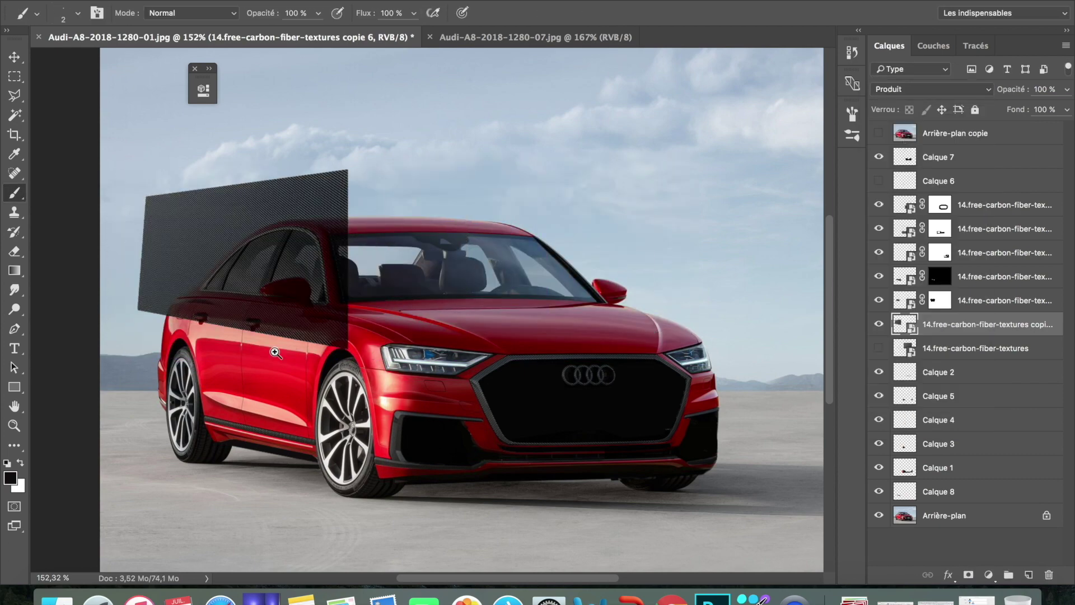
Mask the window carbon, painting it away outside the windows and above the roofline.
scroll(83, 173, "up", 5)
scroll(193, 281, "down", 2)
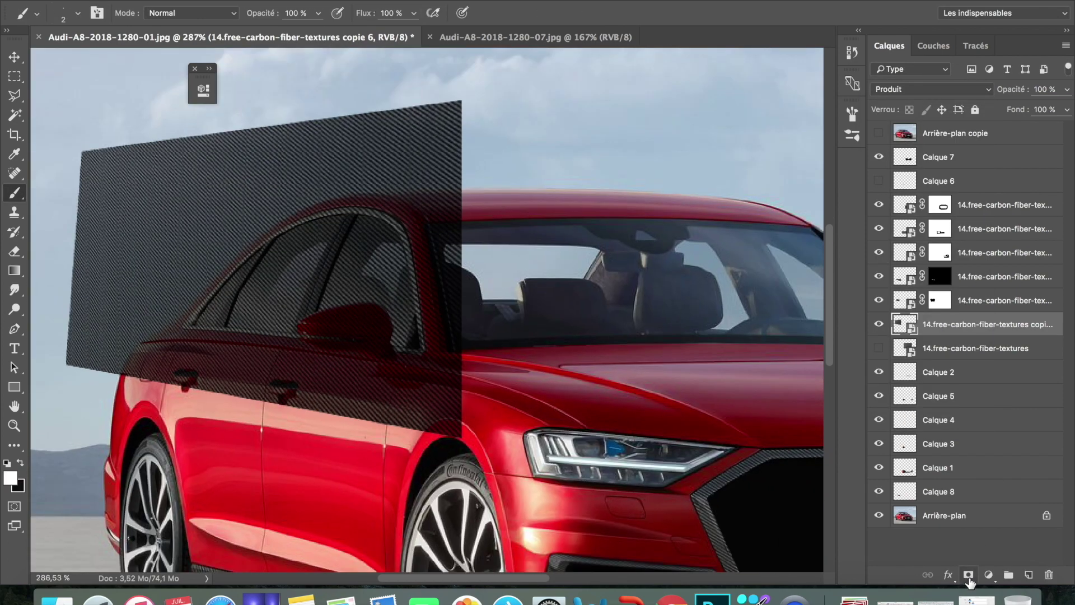
left_click(21, 463)
mouse_move(157, 370)
left_mouse_down()
mouse_move(84, 157)
mouse_move(224, 151)
mouse_move(464, 358)
mouse_move(181, 154)
mouse_move(436, 102)
left_mouse_up()
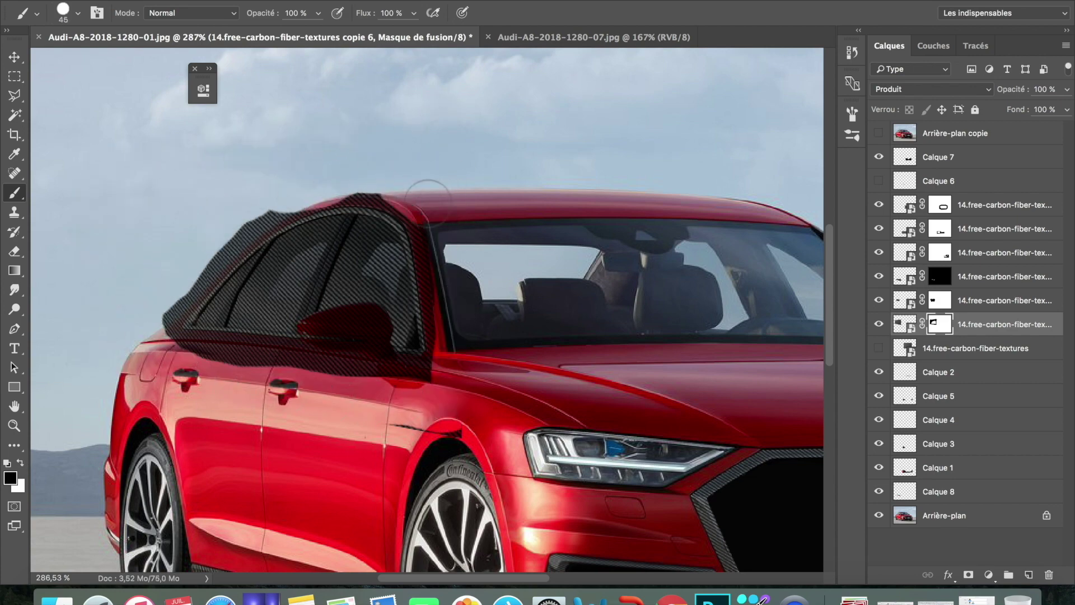
scroll(207, 387, "up", 2)
scroll(168, 364, "up", 2)
scroll(128, 341, "up", 1)
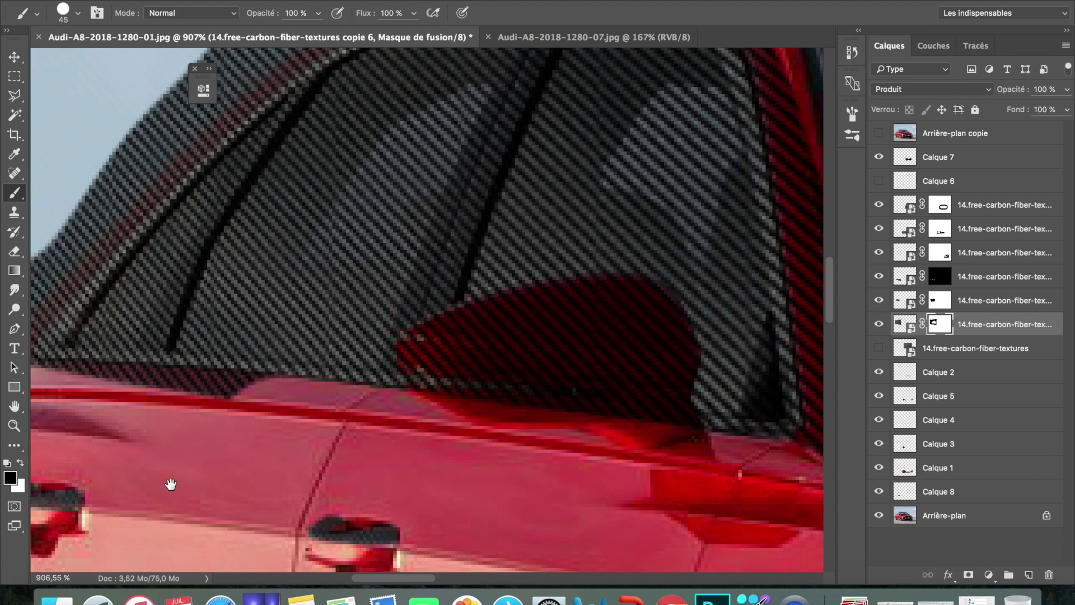
scroll(88, 317, "up", 1)
scroll(88, 316, "up", 2)
scroll(132, 307, "up", 5)
scroll(280, 224, "up", 4)
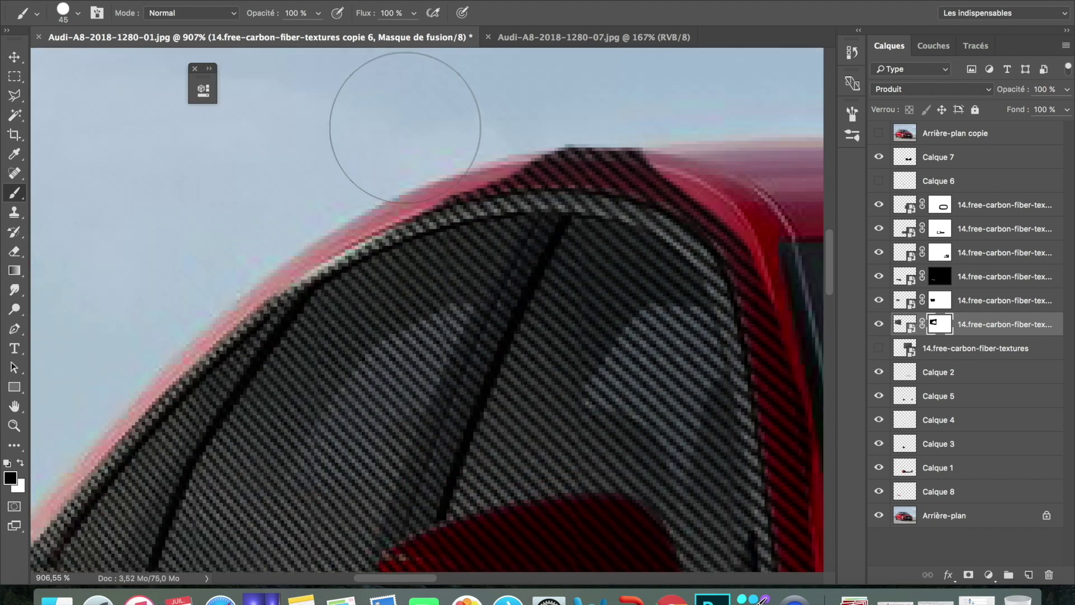
left_click_drag(252, 216, 551, 89)
With a smaller brush, remove carbon from the lower window pillar and the mirror.
scroll(641, 229, "right", 5)
scroll(641, 230, "down", 2)
key("bracketleft")
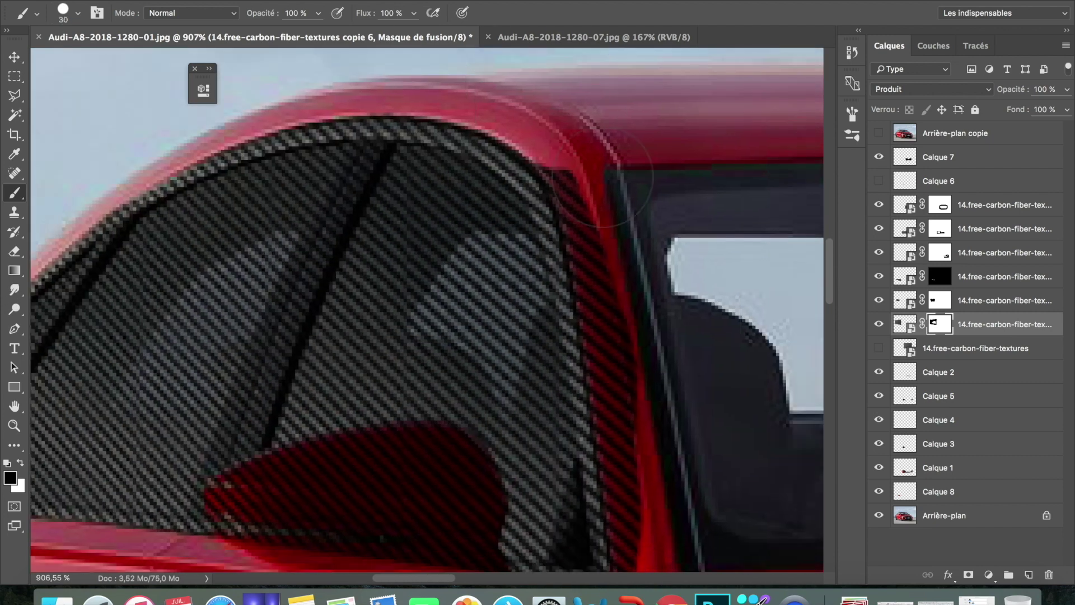
scroll(567, 198, "down", 3)
left_click_drag(629, 348, 547, 496)
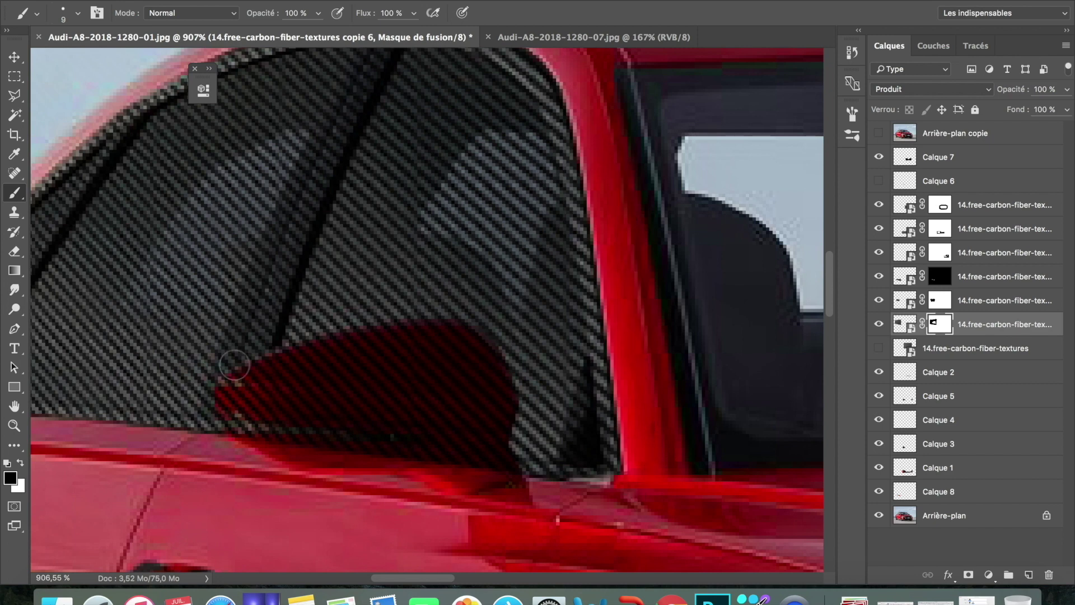
left_click_drag(271, 405, 509, 487)
Reveal the chrome window trim and clear carbon from the lower-left window glass.
scroll(547, 209, "up", 5)
scroll(547, 209, "left", 4)
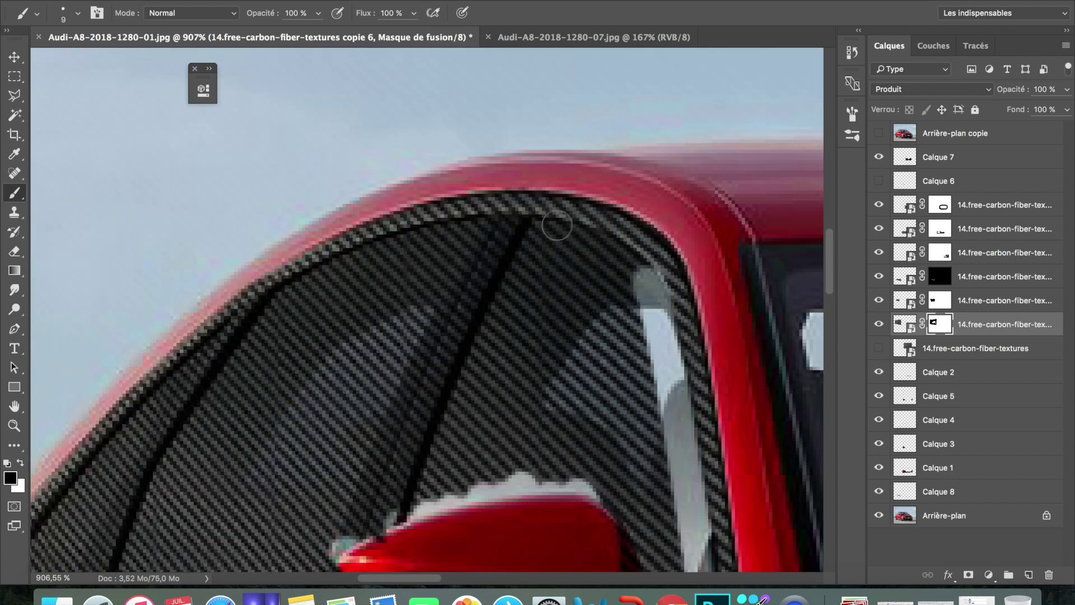
scroll(341, 293, "down", 2)
scroll(341, 293, "left", 4)
mouse_move(371, 257)
left_mouse_down()
mouse_move(257, 322)
mouse_move(134, 454)
mouse_move(448, 467)
left_mouse_up()
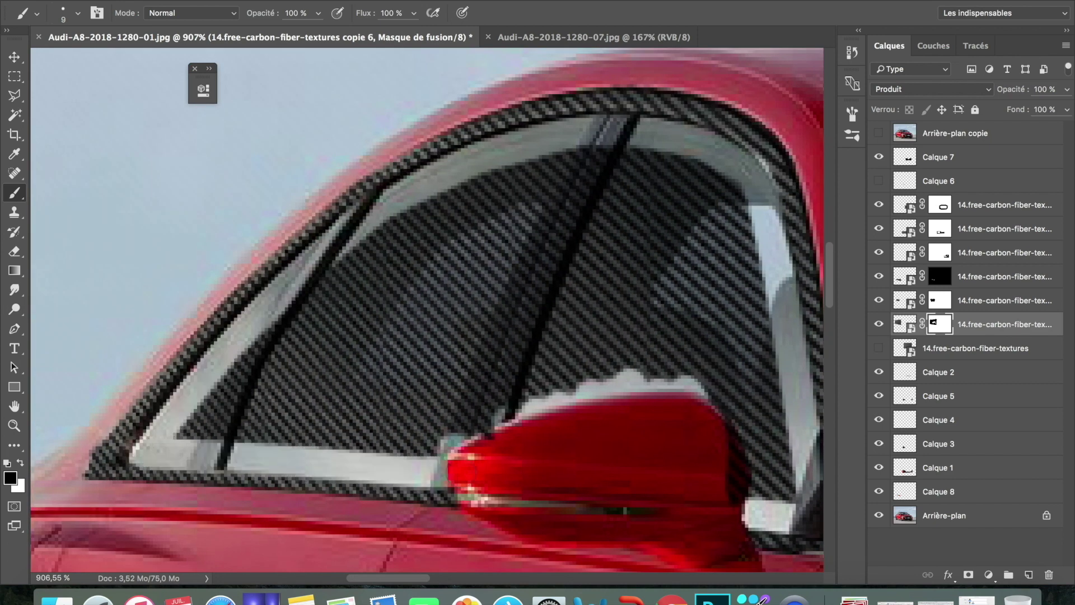
key("bracketright")
key("bracketright")
key("bracketright")
left_click_drag(230, 403, 447, 241)
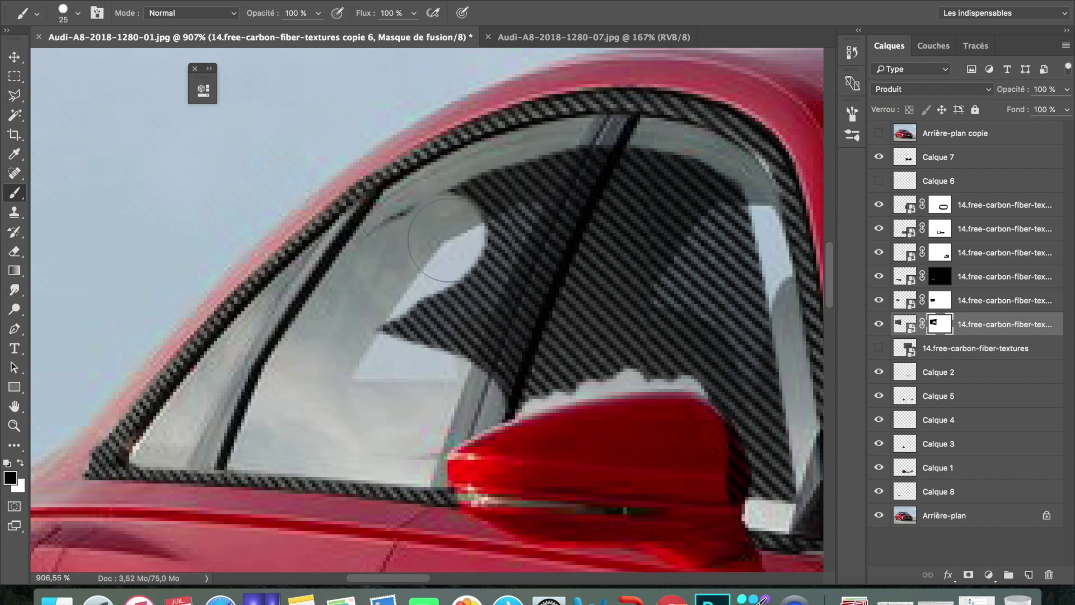
Paint out the remaining carbon on the window glass, then fit the image on screen.
mouse_move(401, 244)
left_mouse_down()
mouse_move(700, 185)
mouse_move(588, 336)
mouse_move(560, 252)
left_mouse_up()
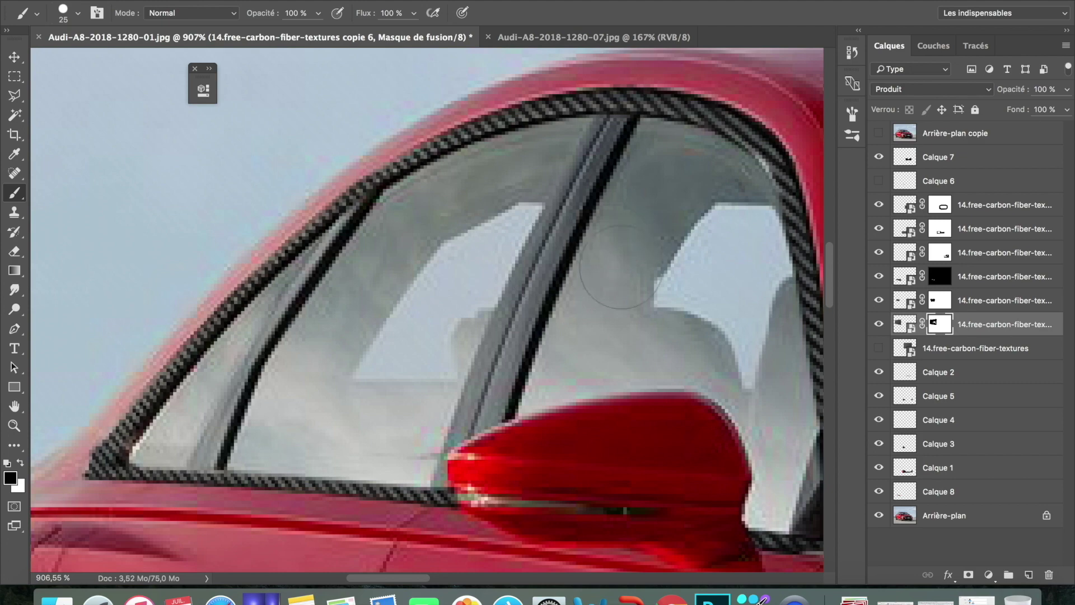
scroll(401, 338, "down", 5)
scroll(401, 338, "up", 2)
scroll(353, 291, "down", 4)
scroll(366, 196, "down", 2)
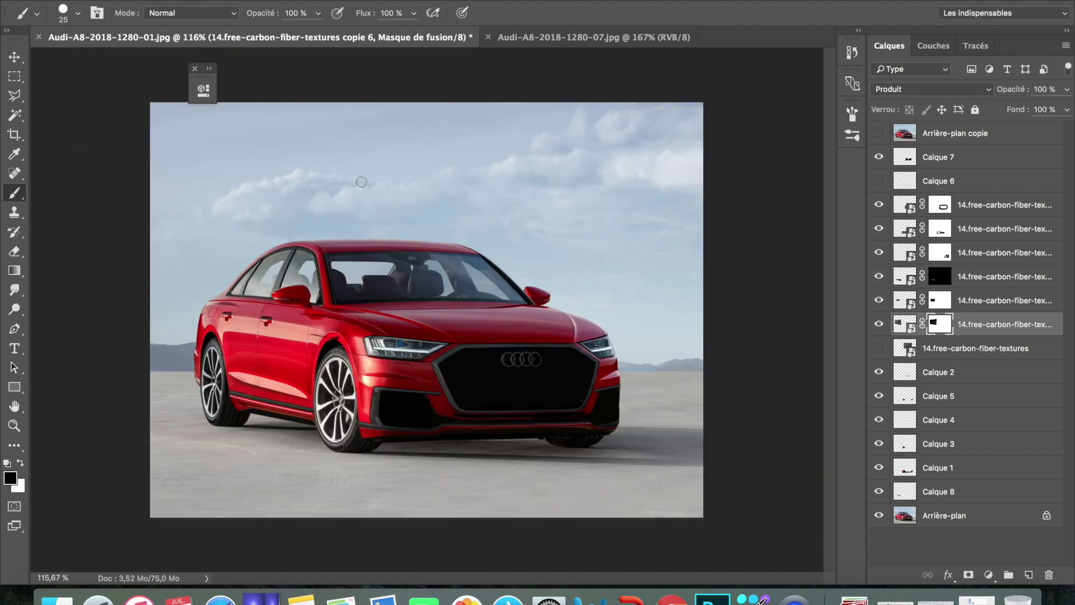
scroll(388, 358, "up", 2)
scroll(388, 358, "up", 2)
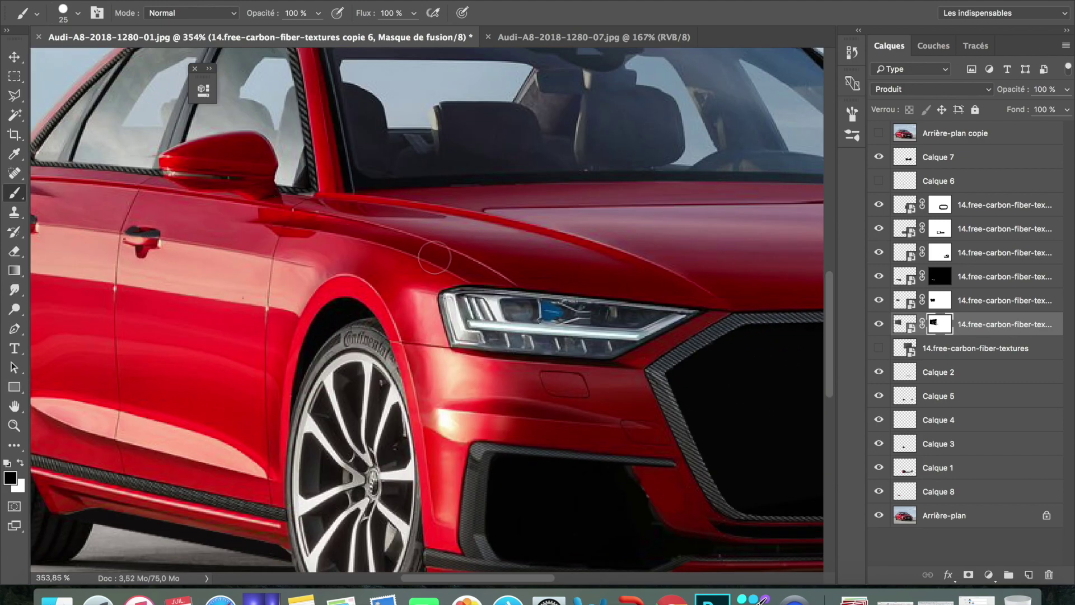
scroll(480, 336, "up", 3)
scroll(526, 190, "up", 3)
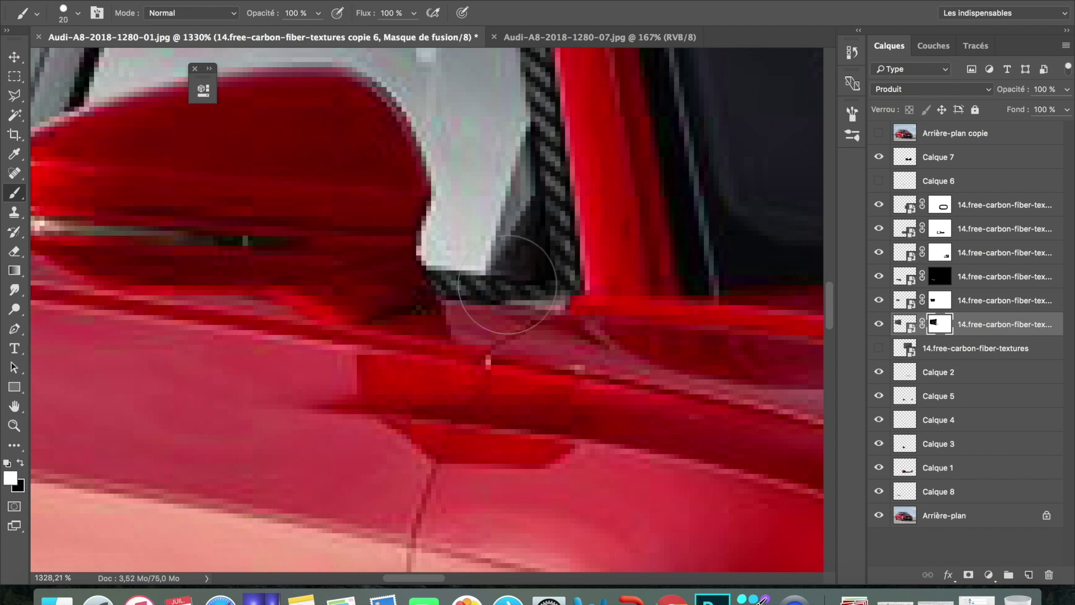
key("ctrl+0")
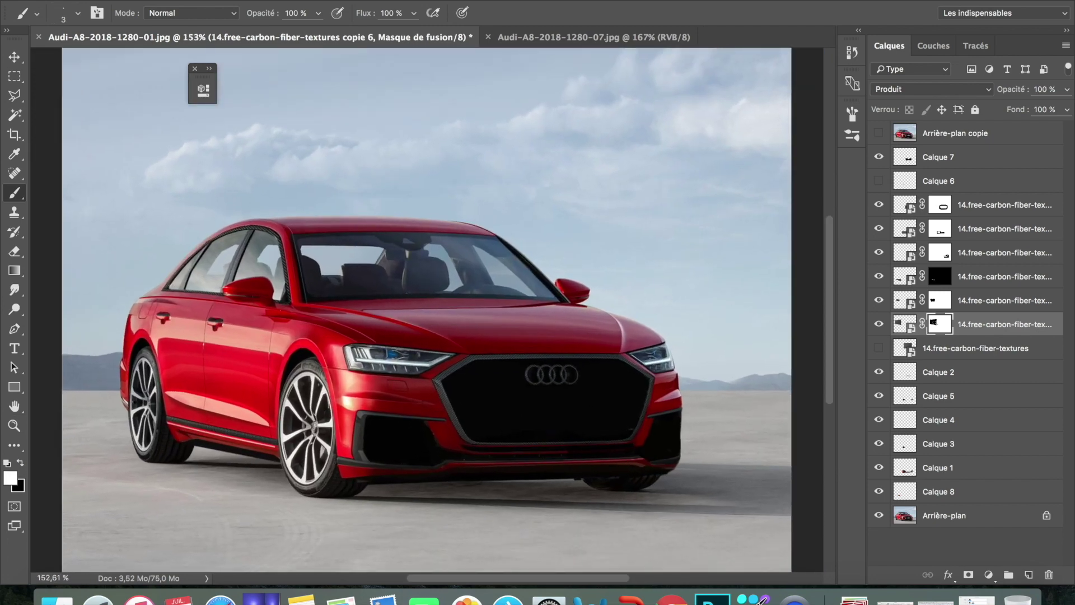
right_click(795, 598)
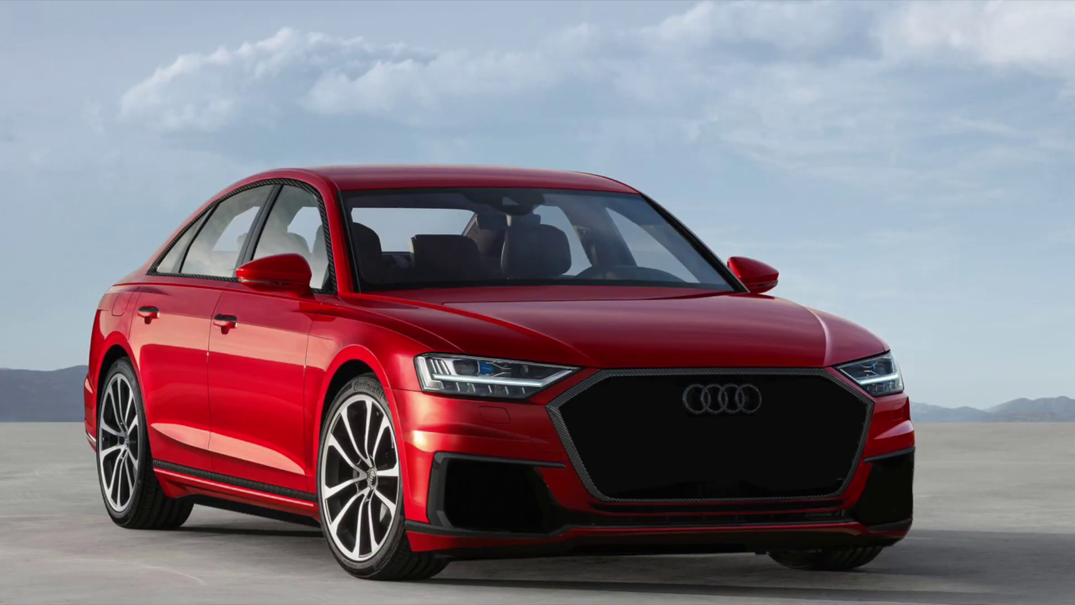